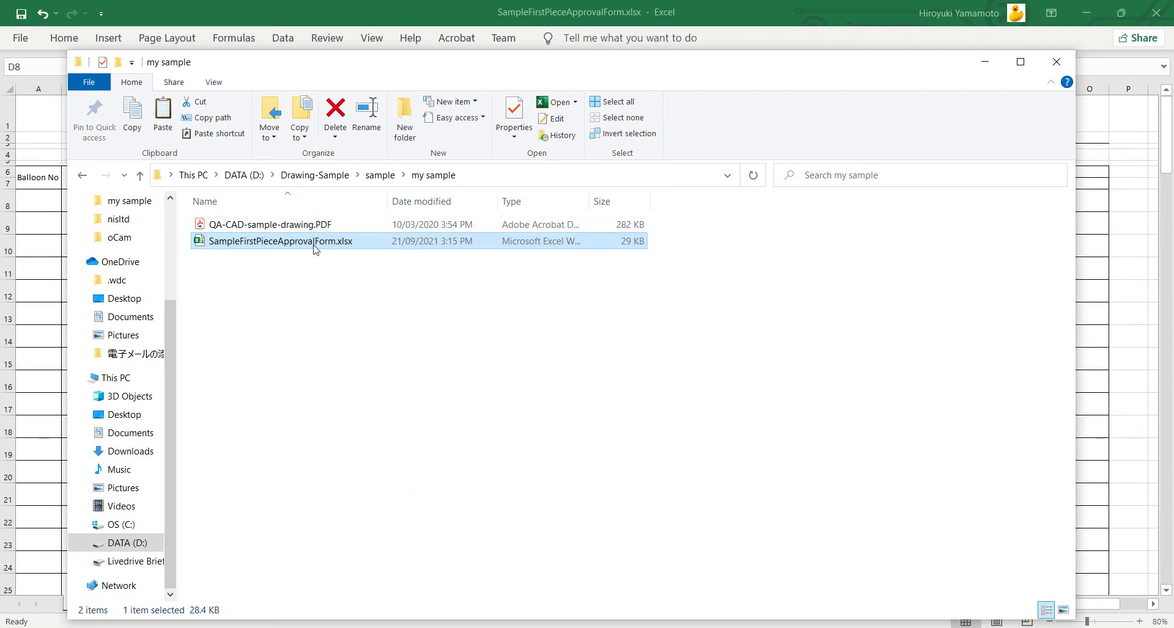
# Minimize File Explorer, select cells A8:D8 under Balloon No, and return to QA-CAD.
pyautogui.click(984, 62)
pyautogui.click(47, 205)
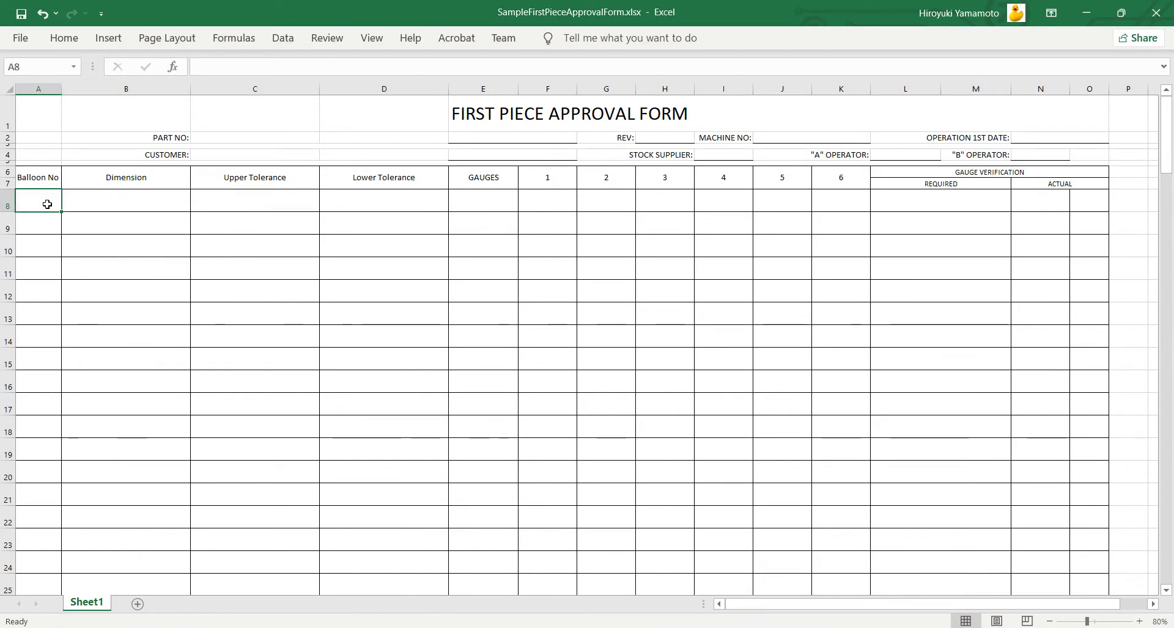
pyautogui.hotkey('shift', 'Right')
pyautogui.hotkey('shift', 'Right')
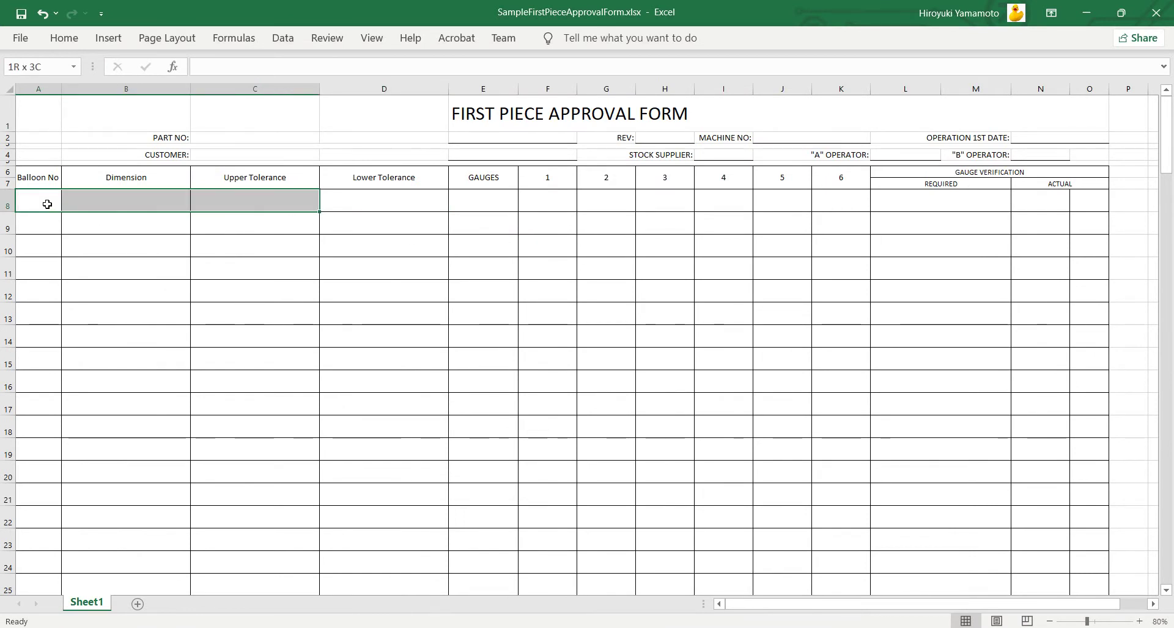
pyautogui.hotkey('shift', 'Right')
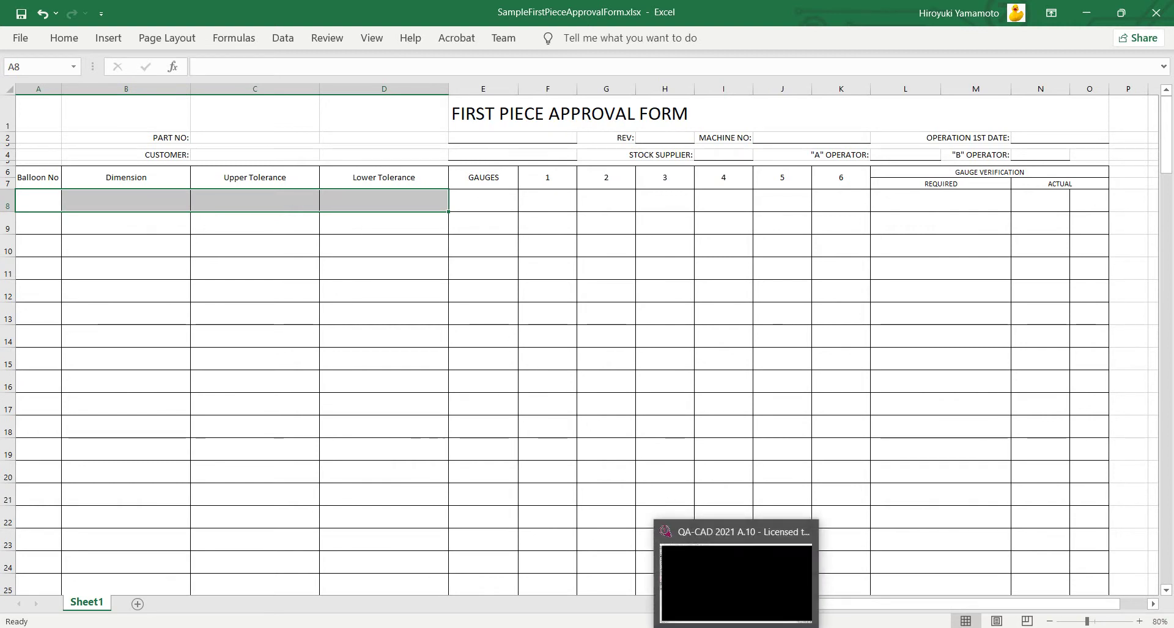
pyautogui.click(737, 568)
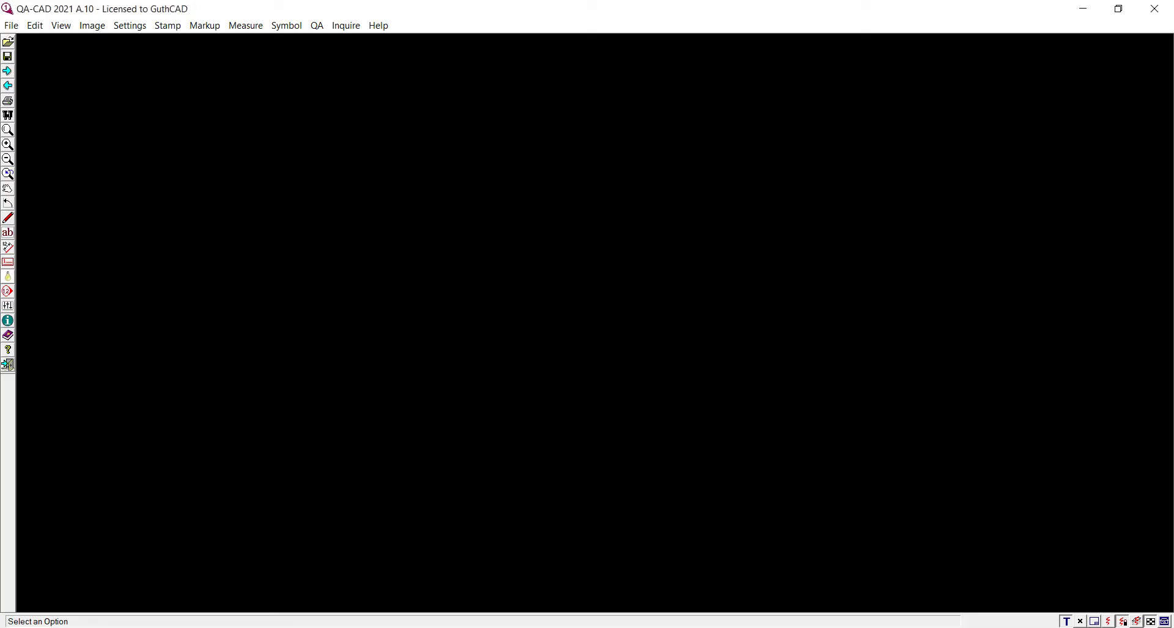
# In QA Settings, add an Excel template 'MY SAMPLE' copied from the AS/EN/SJAC9102B template.
pyautogui.click(318, 28)
pyautogui.click(357, 173)
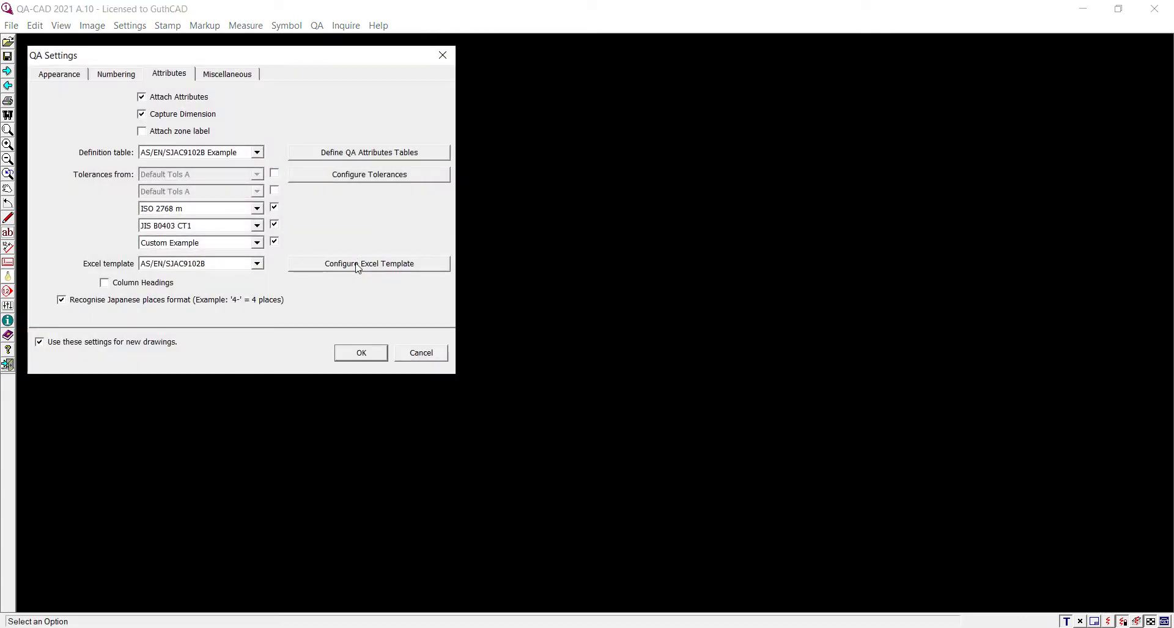
pyautogui.click(358, 267)
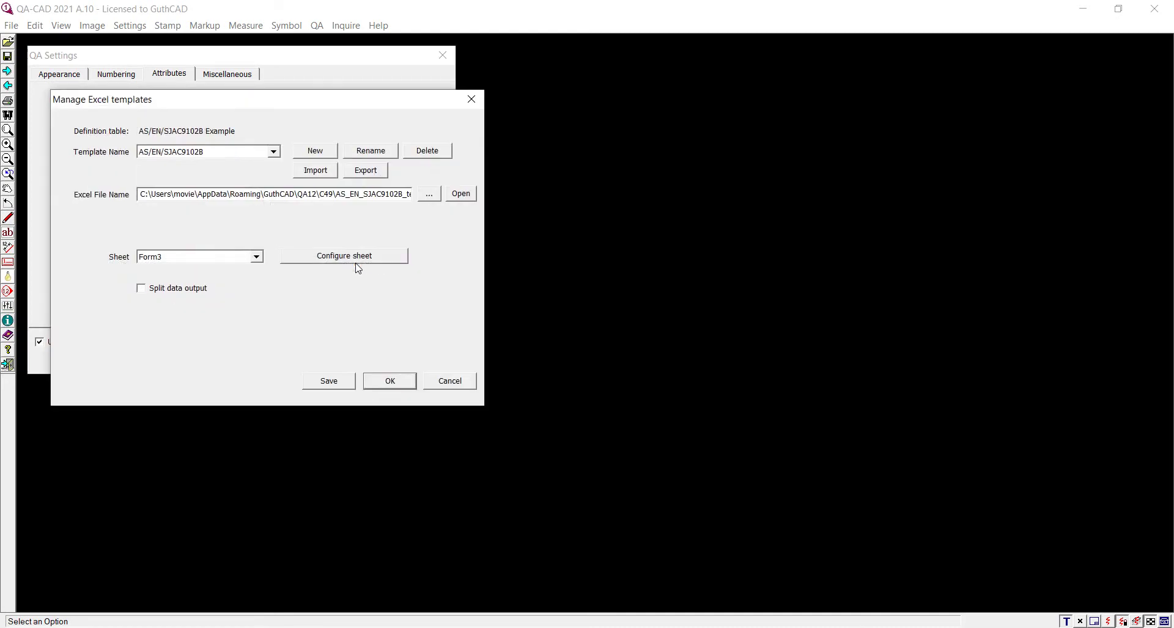
pyautogui.click(316, 151)
pyautogui.write('MY SAMPLE')
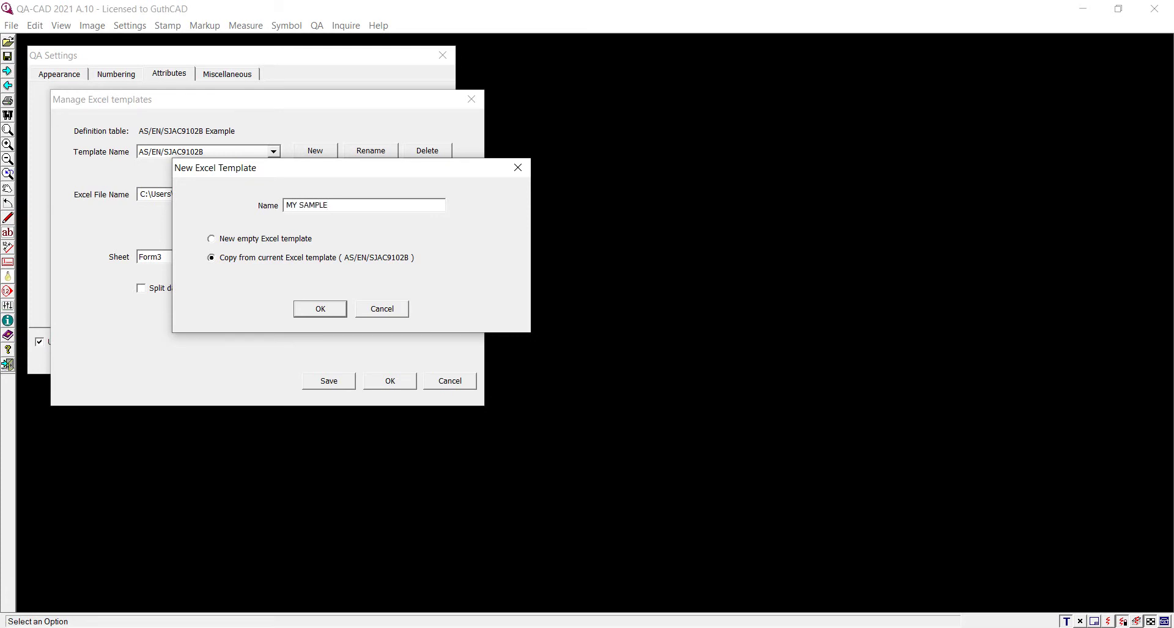
pyautogui.click(318, 310)
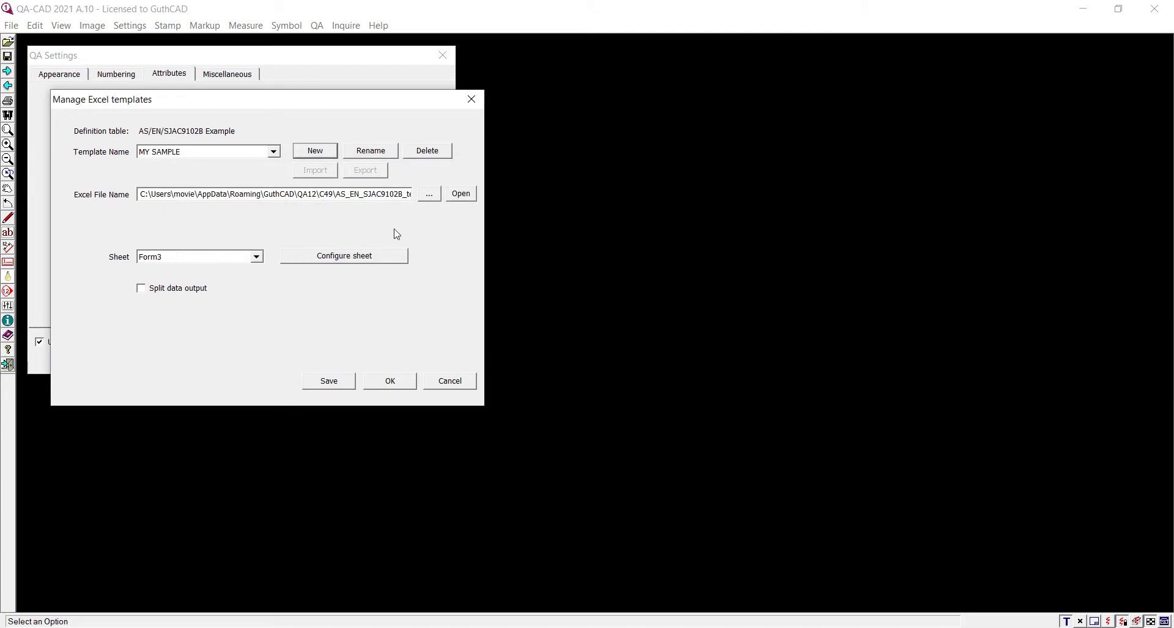
# Set MY SAMPLE's workbook to SampleFirstPieceApprovalForm.xlsx from the my sample folder.
pyautogui.click(428, 194)
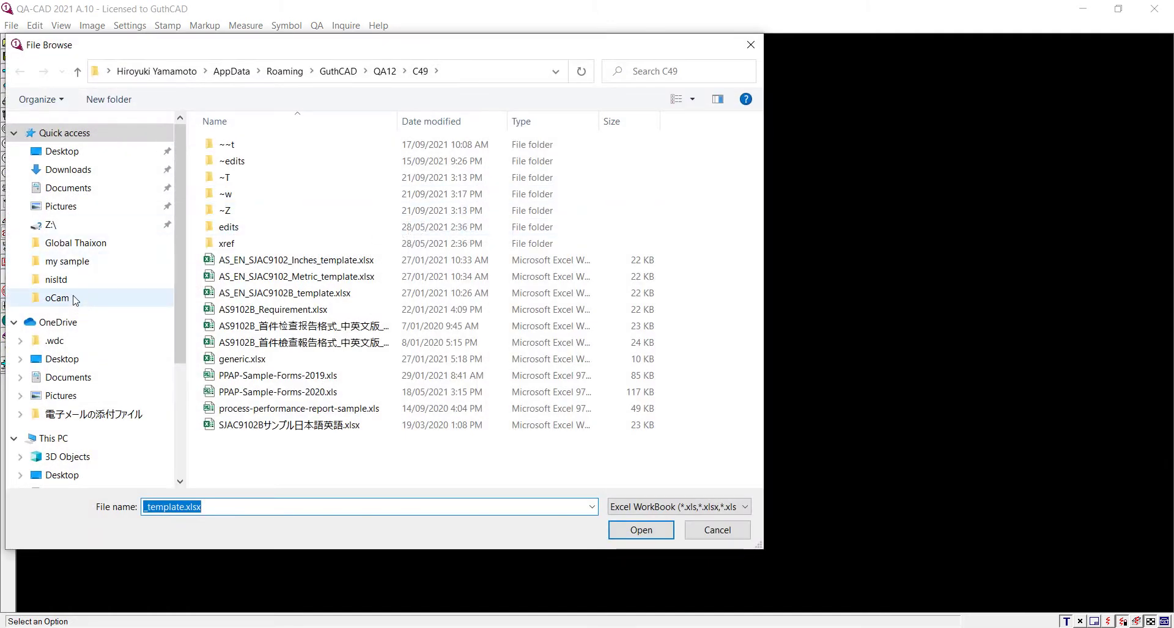
pyautogui.click(76, 266)
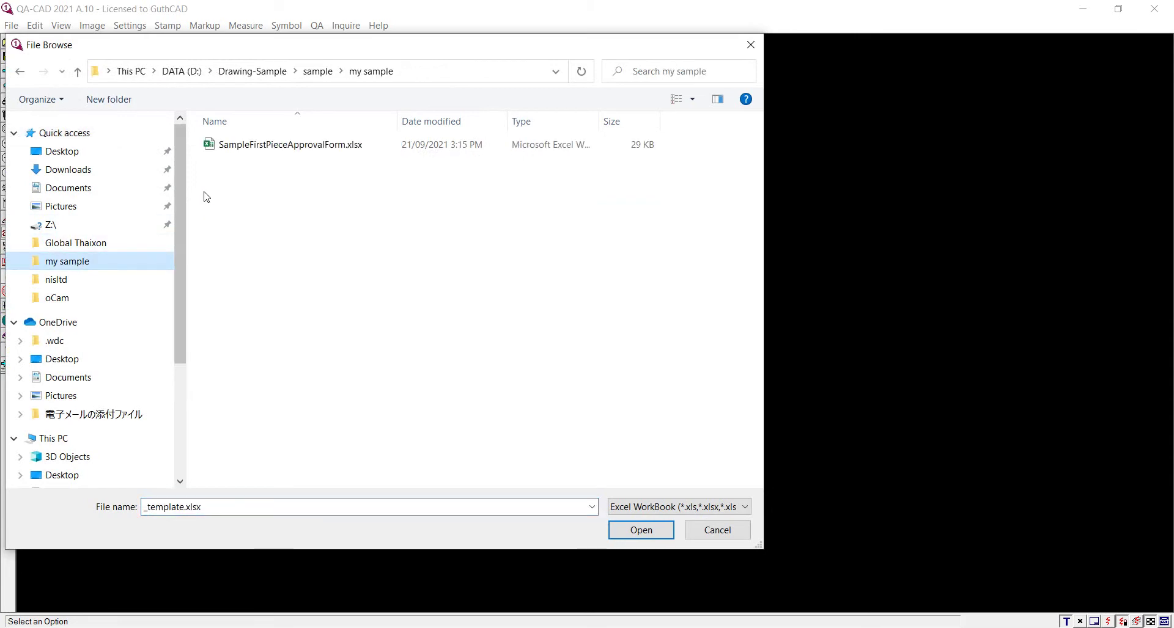
pyautogui.click(245, 147)
pyautogui.click(640, 530)
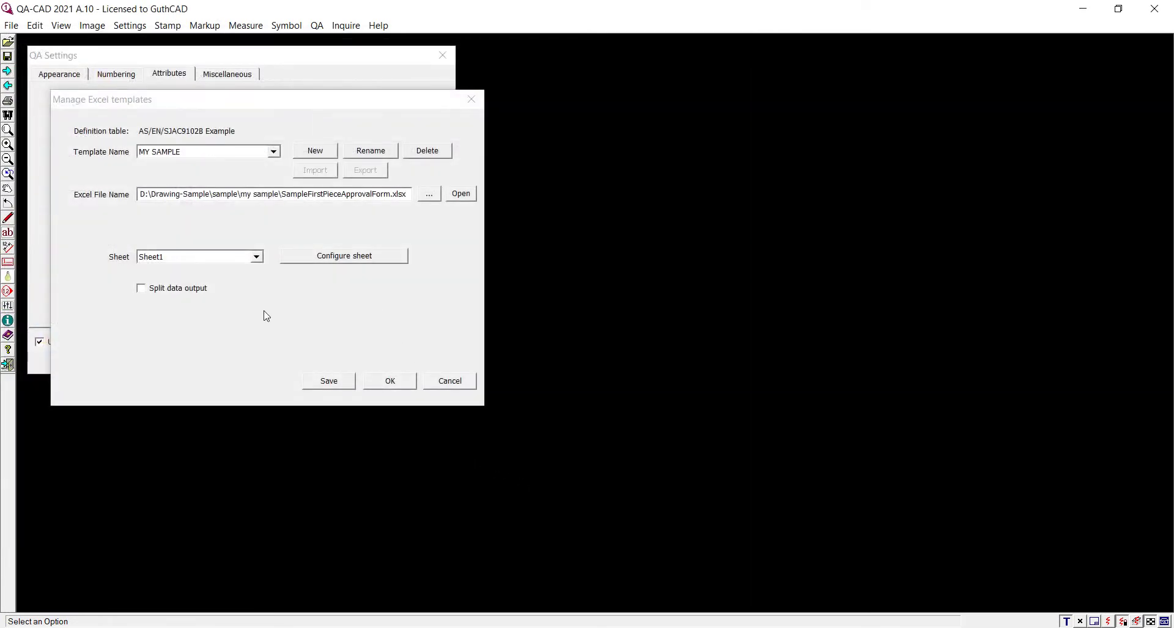
# Choose Sheet1 as the output sheet and open its column configuration.
pyautogui.click(245, 261)
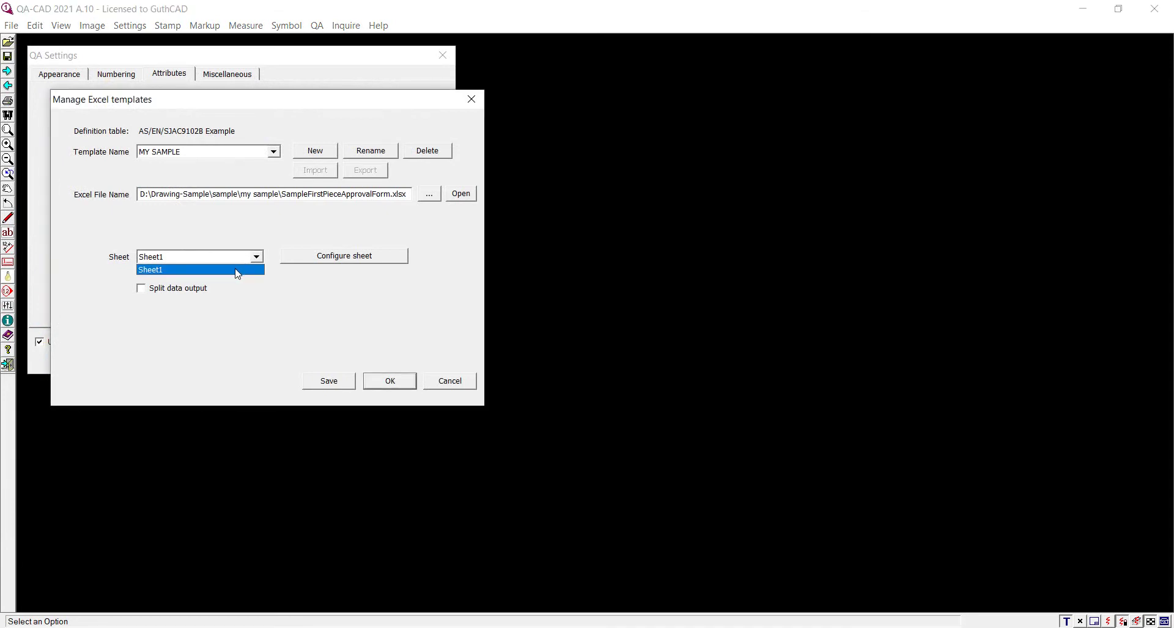
pyautogui.click(237, 272)
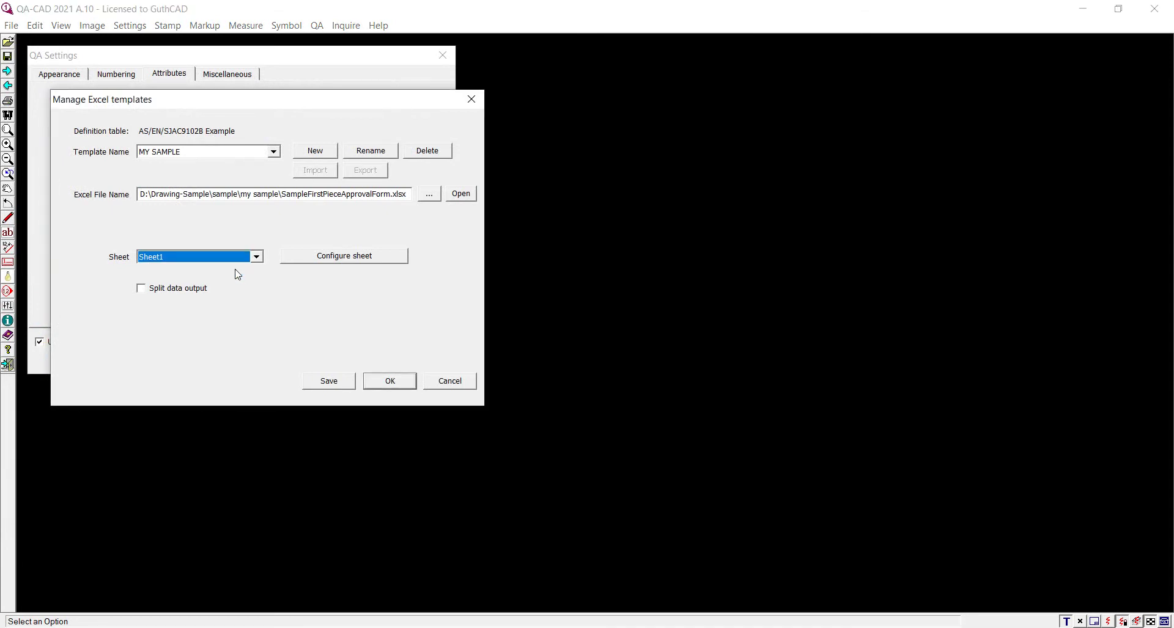
pyautogui.click(316, 260)
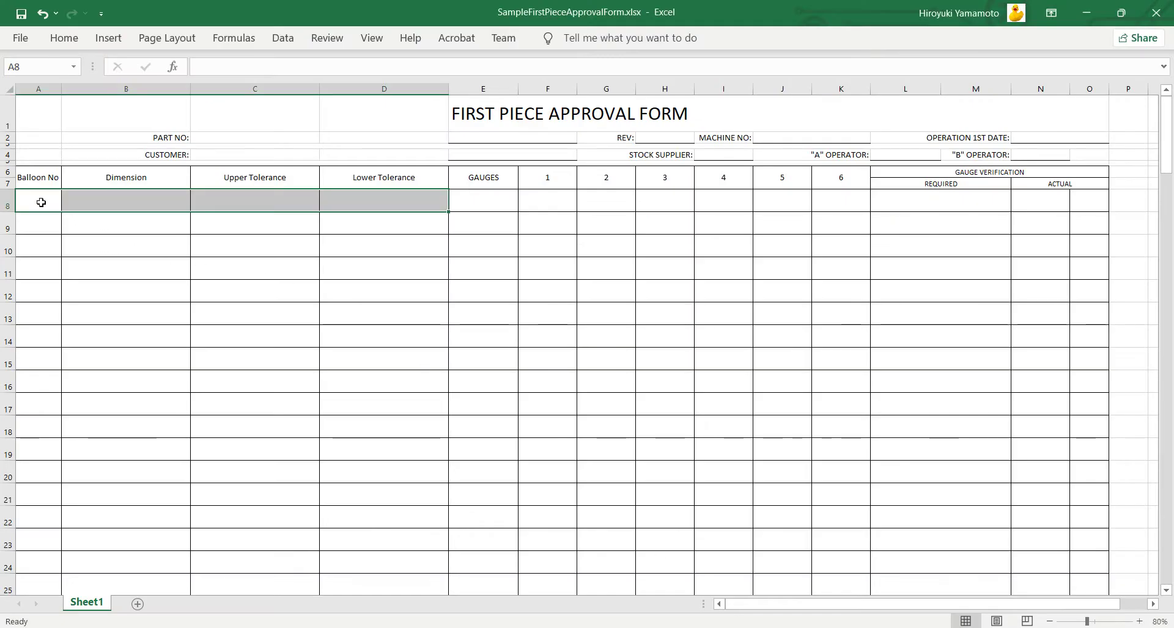
pyautogui.click(39, 199)
pyautogui.click(121, 198)
pyautogui.click(225, 199)
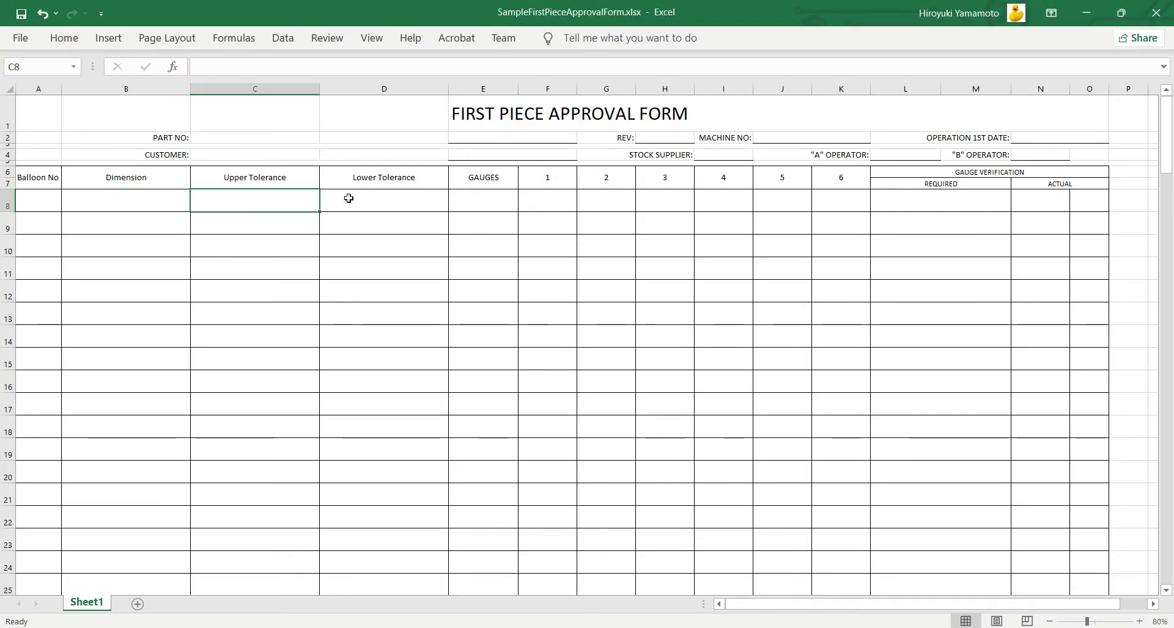
pyautogui.click(349, 198)
pyautogui.click(18, 206)
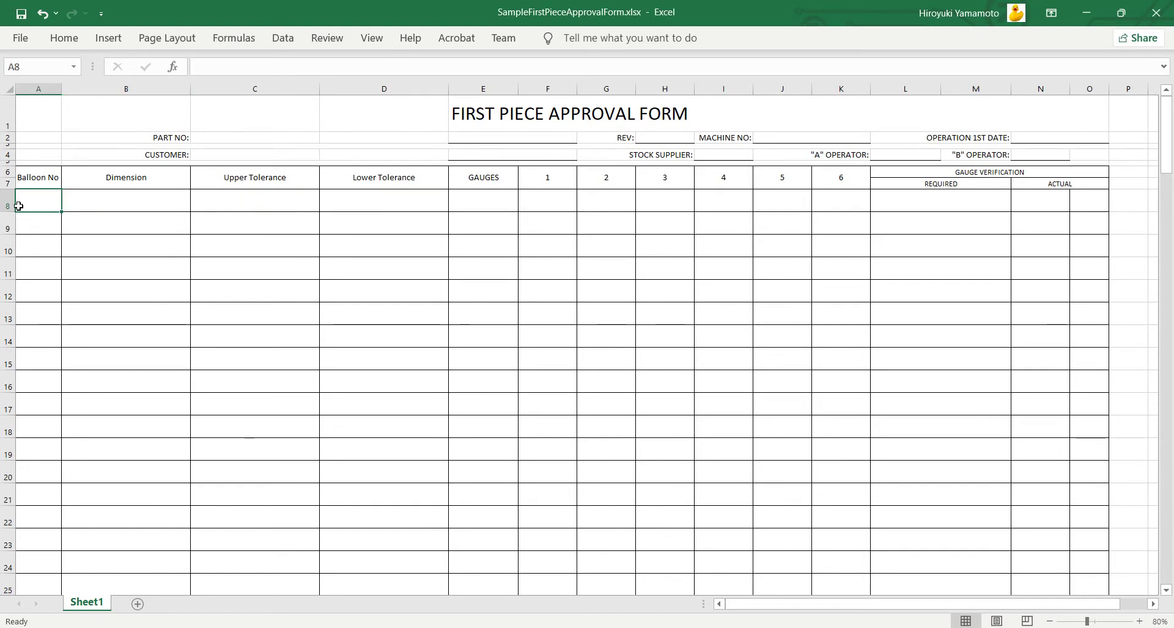
pyautogui.hotkey('shift', 'Right')
pyautogui.hotkey('shift', 'Right')
pyautogui.hotkey('shift', 'Right')
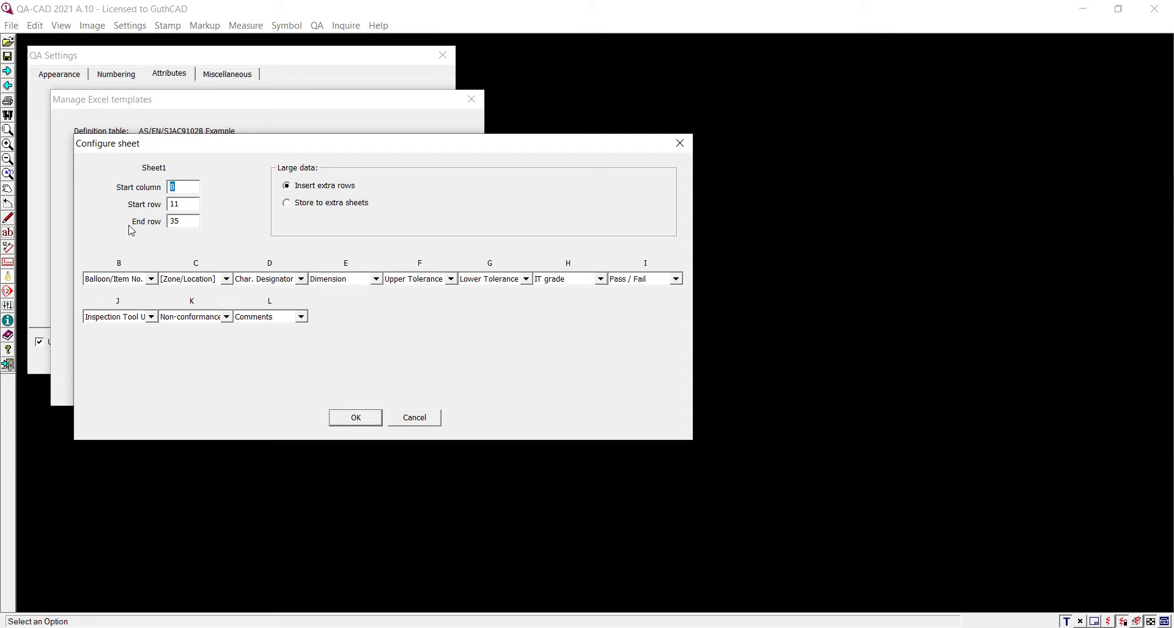
# Set the sheet output to start at column A, row 8, and end at row 100.
pyautogui.write('A')
pyautogui.moveTo(185, 205); pyautogui.dragTo(138, 211)
pyautogui.write('8')
pyautogui.moveTo(185, 221); pyautogui.dragTo(154, 221)
pyautogui.write('100')
# Map column B to Dimension, C to Upper Tolerance and D to Lower Tolerance.
pyautogui.click(187, 280)
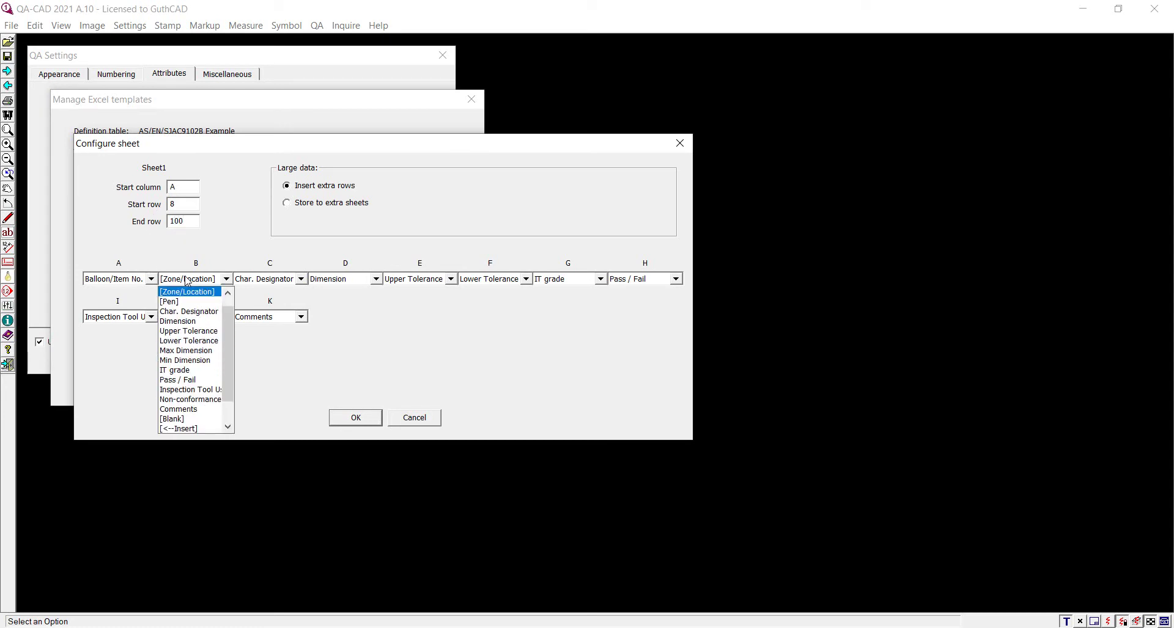
pyautogui.click(186, 321)
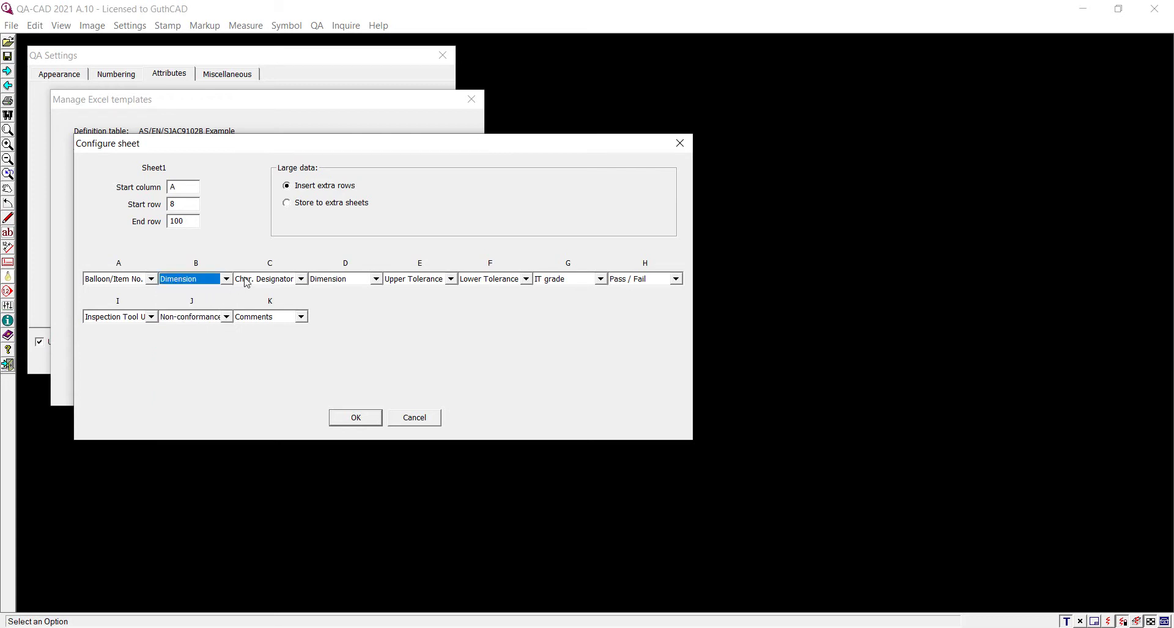
pyautogui.click(246, 281)
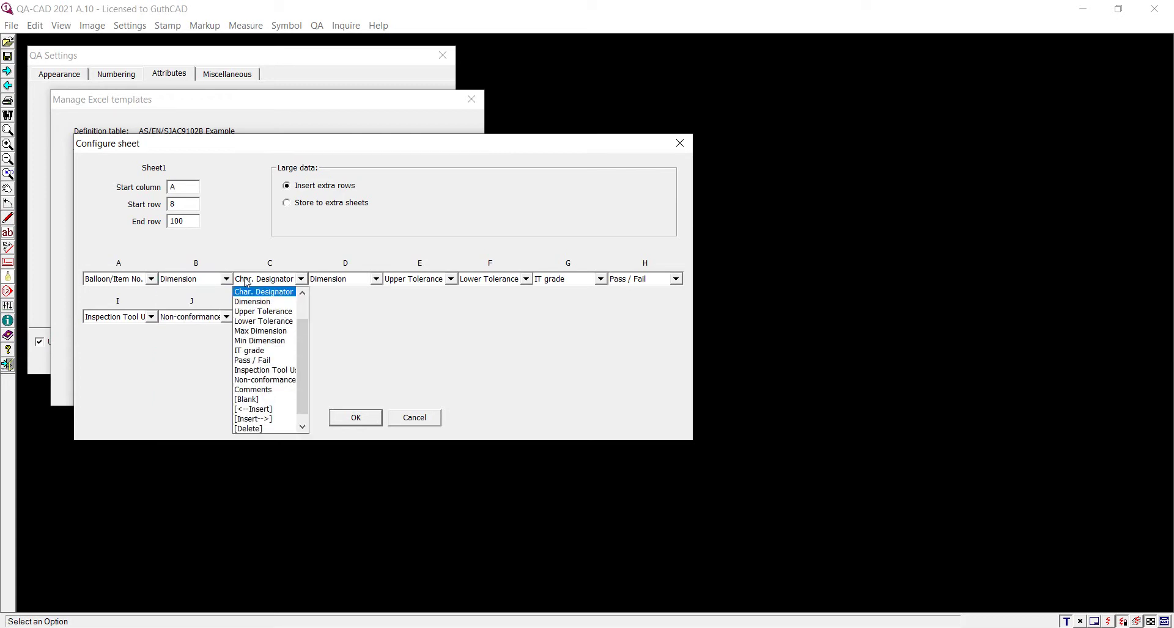
pyautogui.click(257, 312)
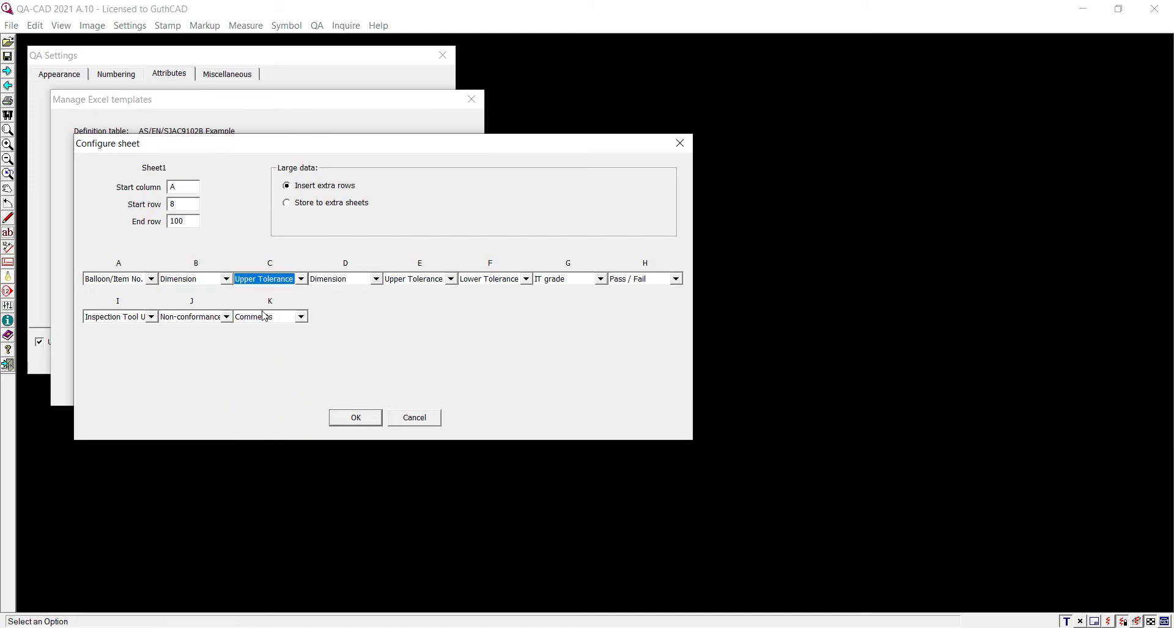
pyautogui.click(331, 281)
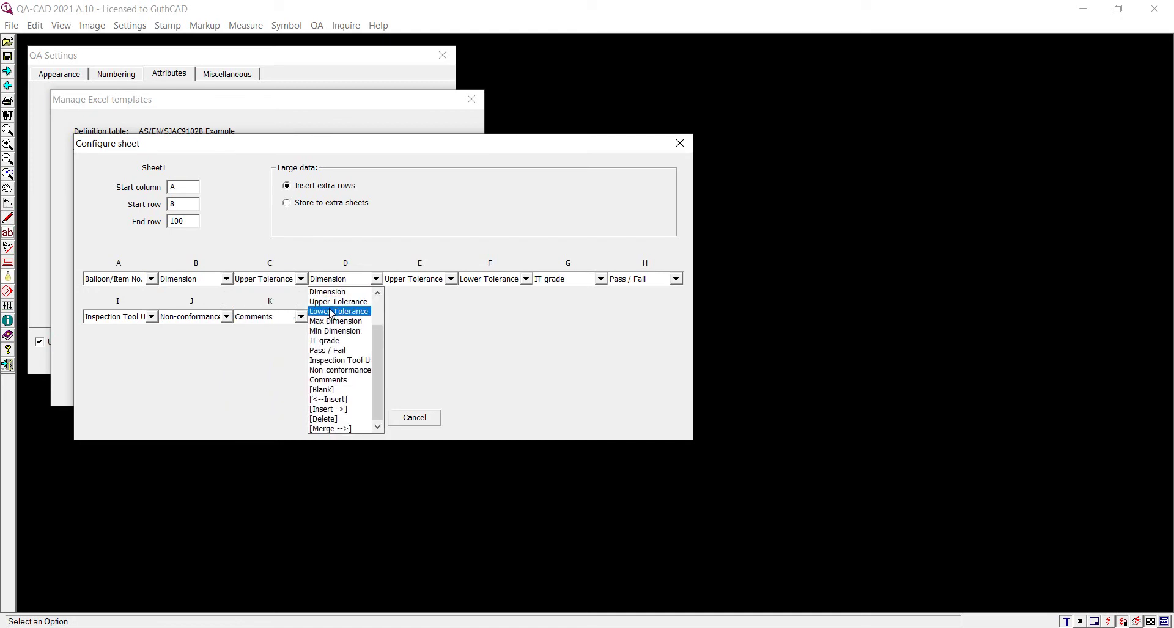
pyautogui.click(331, 312)
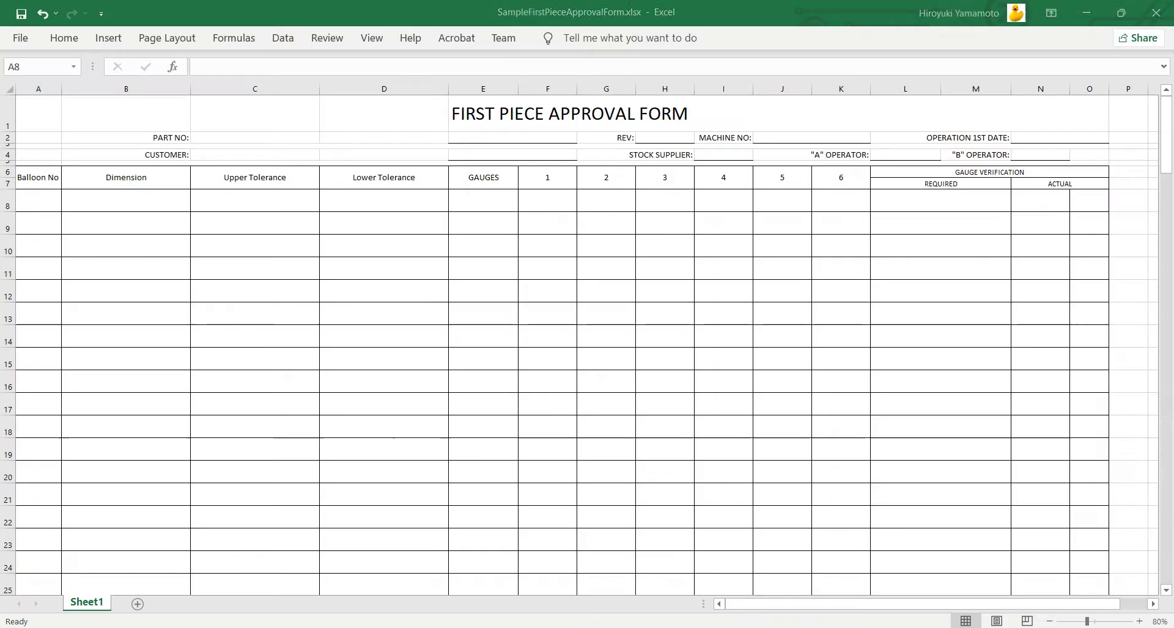
# Check the matching Dimension, Upper and Lower Tolerance cells B8–D8 in the Excel form.
pyautogui.click(110, 202)
pyautogui.click(243, 203)
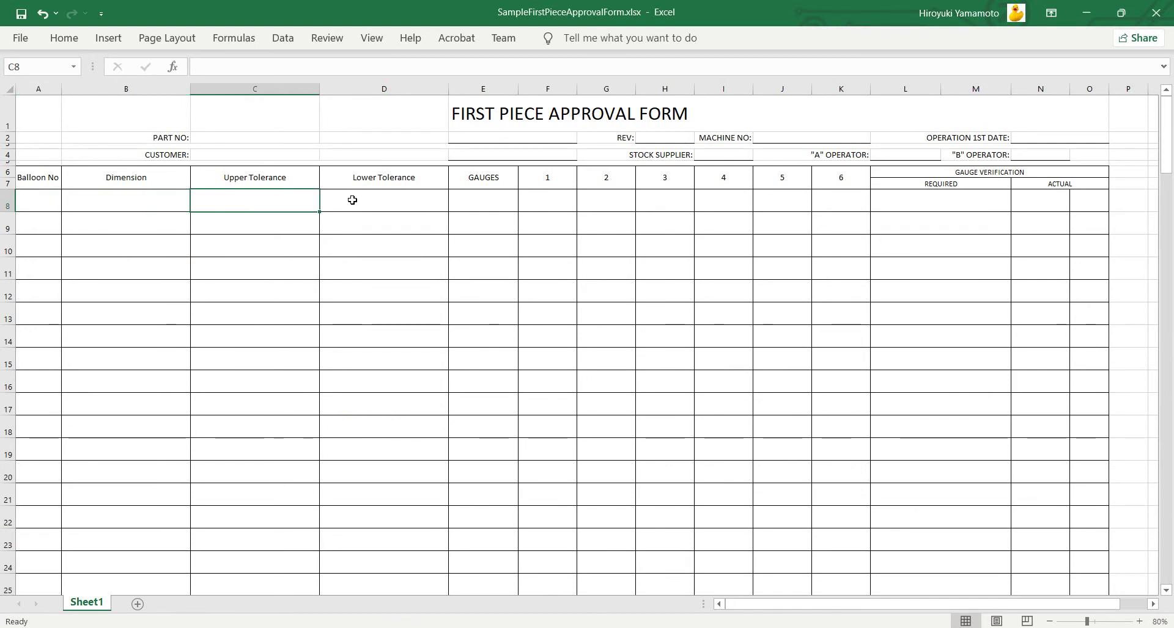
pyautogui.click(353, 200)
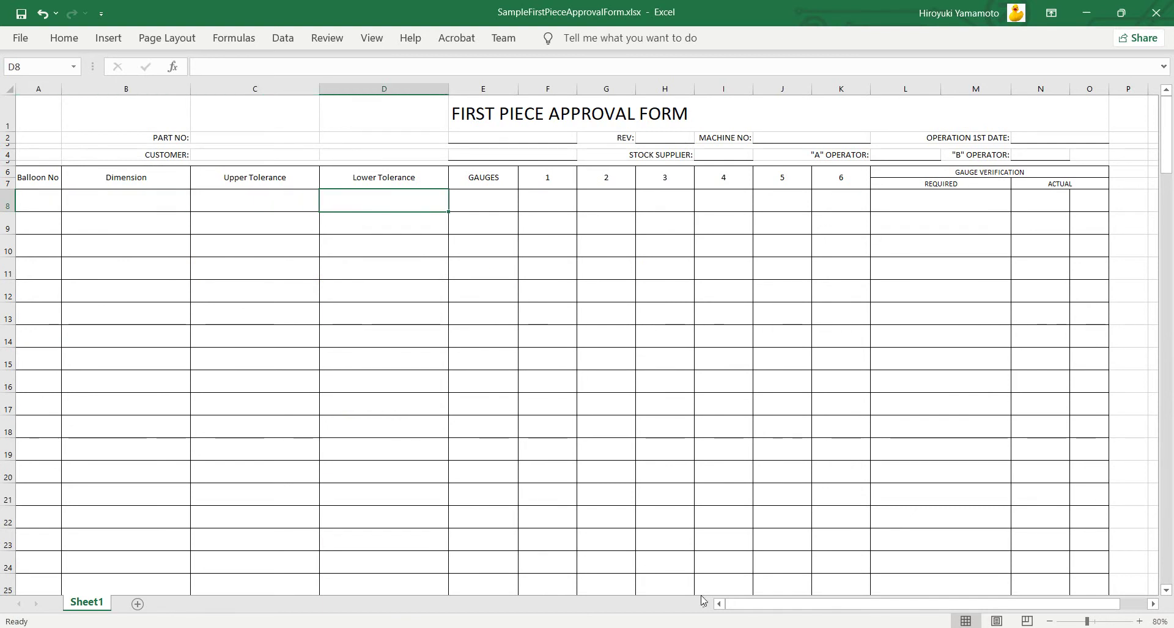
pyautogui.hotkey('alt', 'Tab')
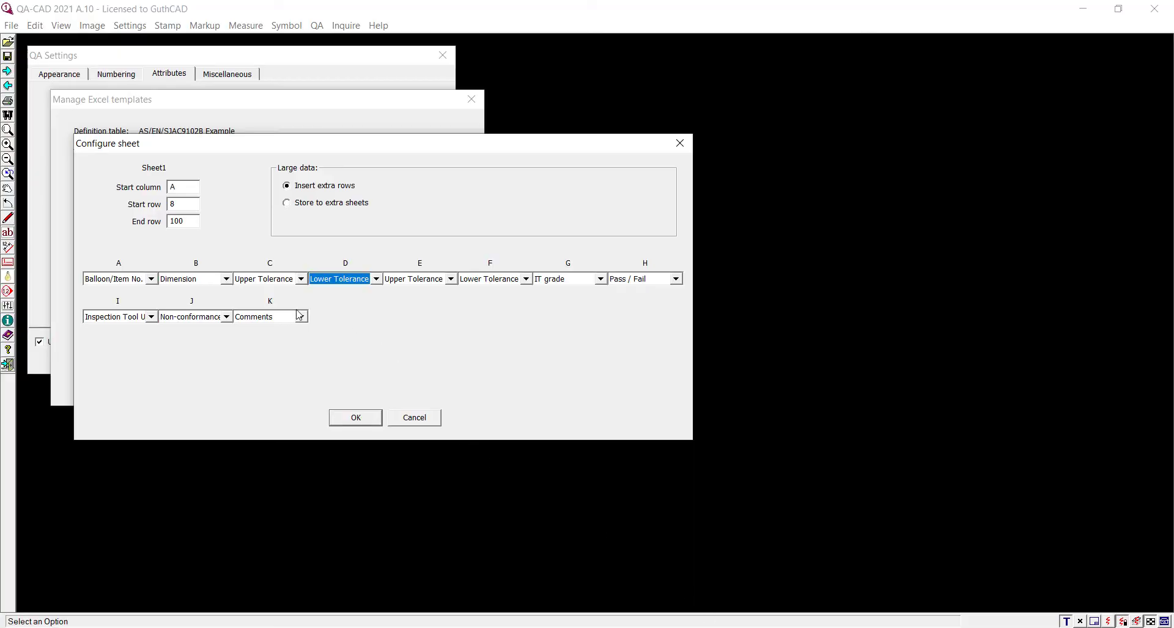
# Delete column E's duplicate Upper and Lower Tolerance, IT grade and Pass / Fail fields.
pyautogui.click(428, 282)
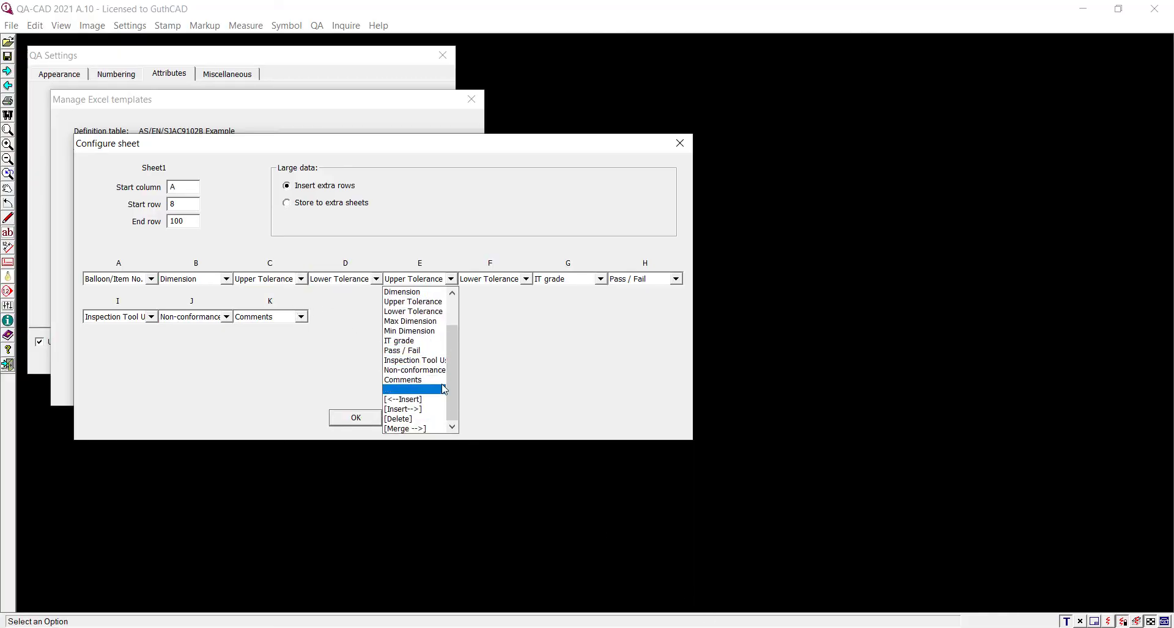
pyautogui.click(438, 420)
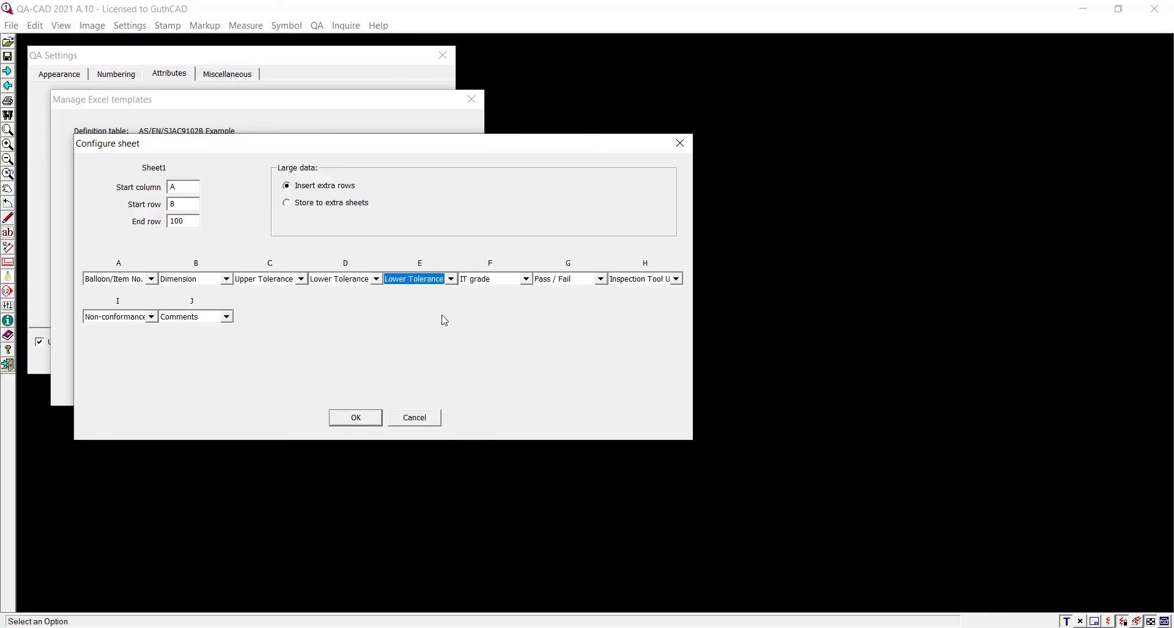
pyautogui.click(431, 280)
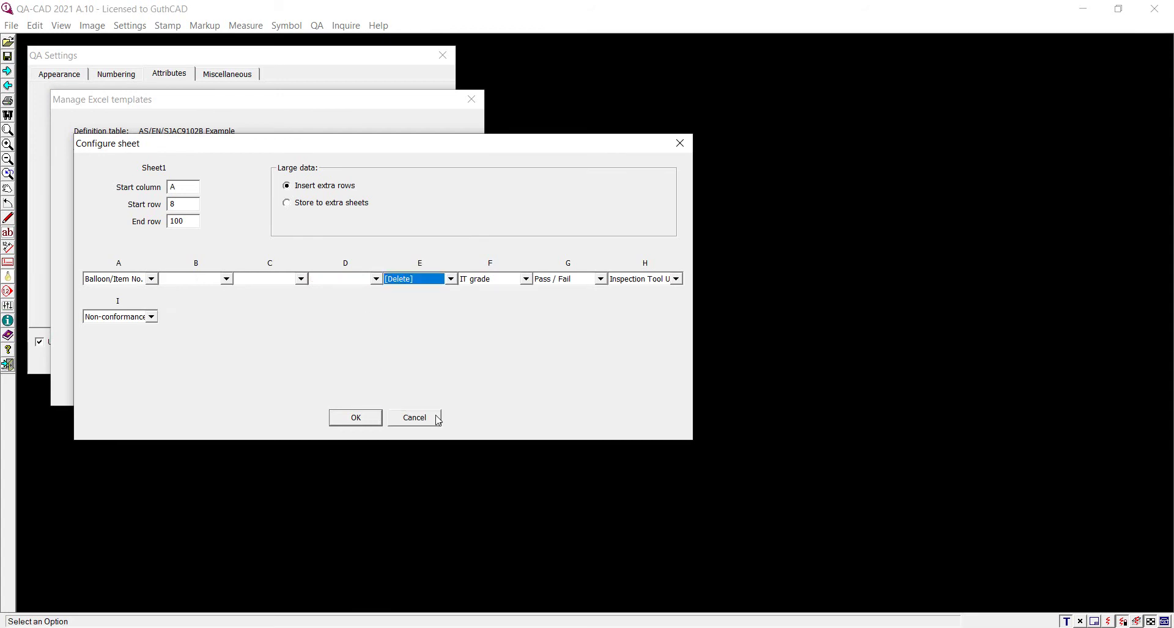
pyautogui.click(436, 420)
pyautogui.click(427, 284)
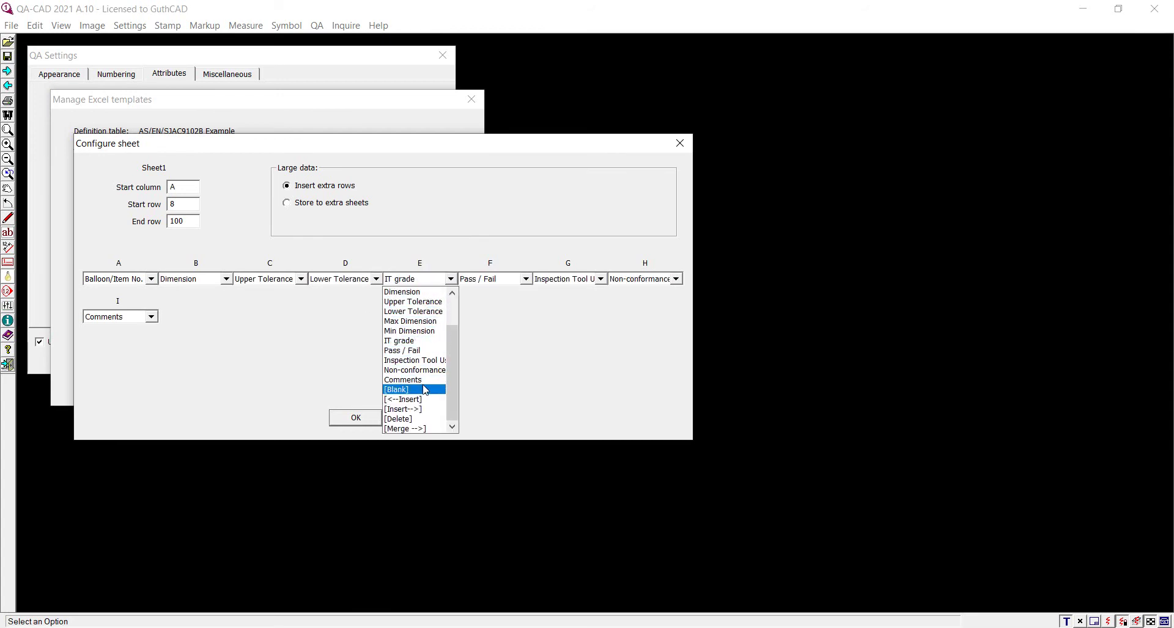
pyautogui.click(426, 419)
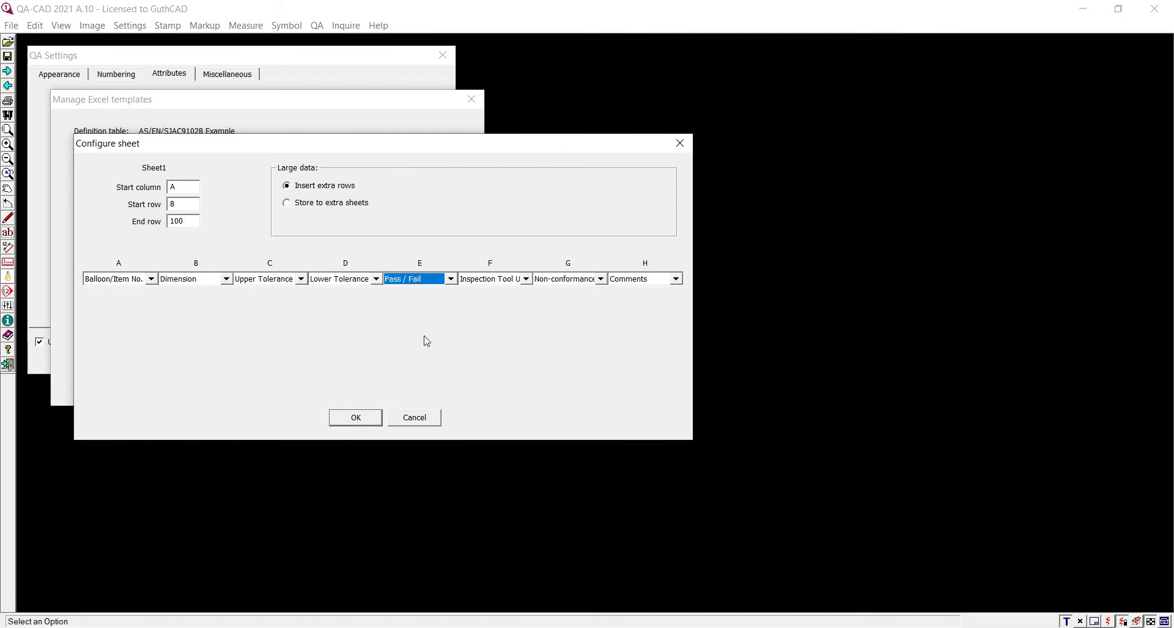
pyautogui.click(431, 281)
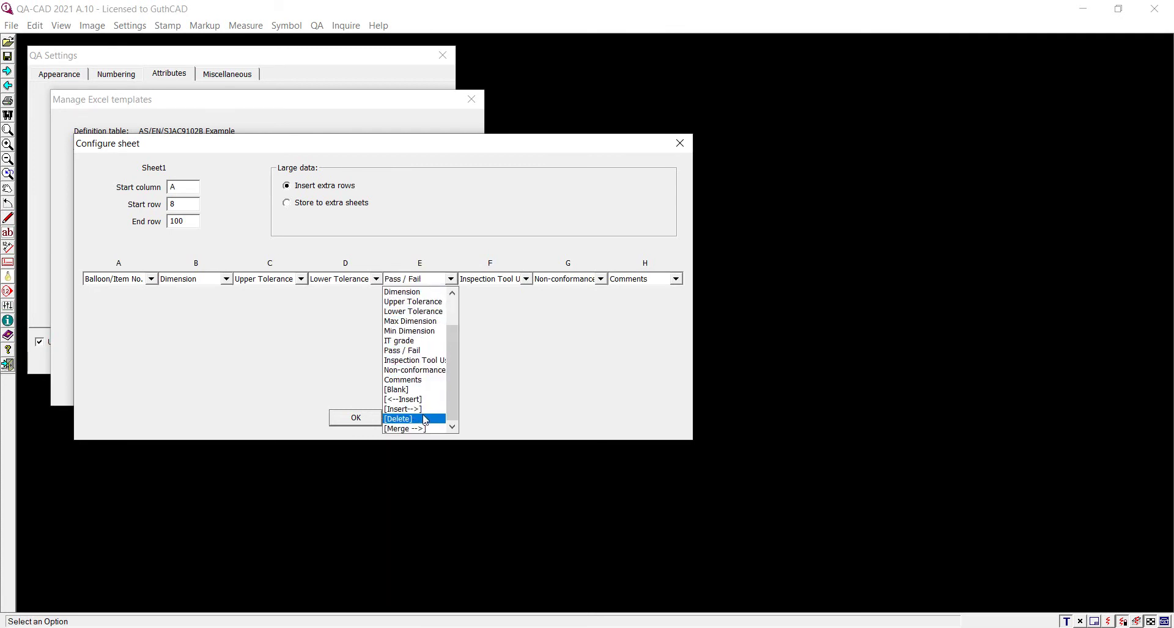
pyautogui.click(426, 420)
# Delete the inspection tool, Non-conformance and Comments columns, then confirm the four-column layout.
pyautogui.click(426, 279)
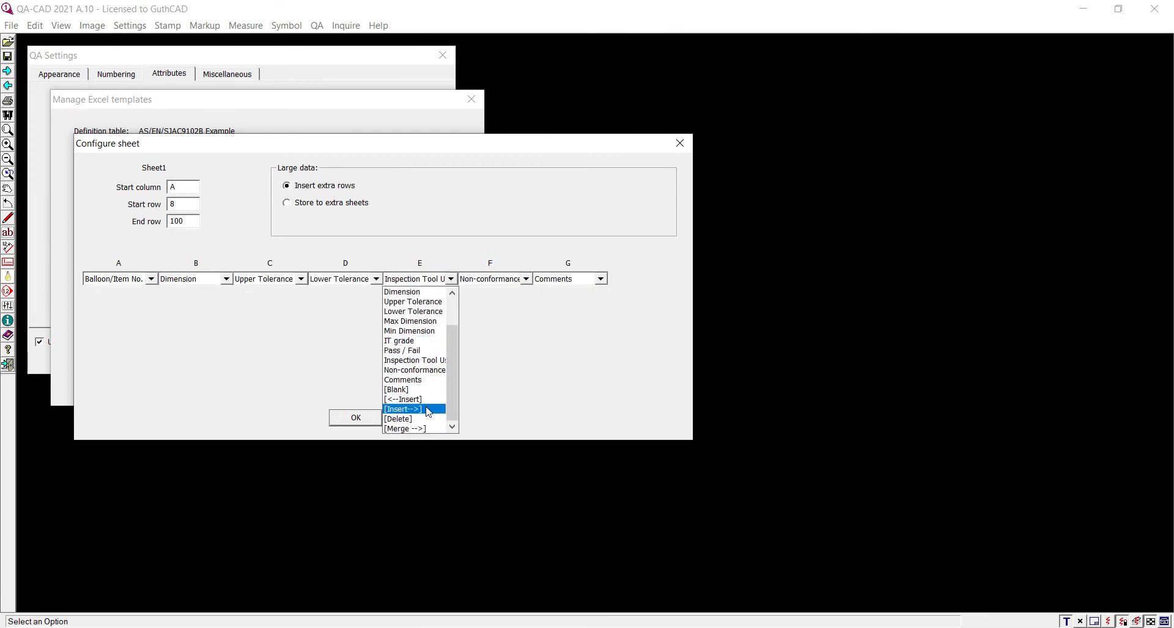
pyautogui.click(428, 420)
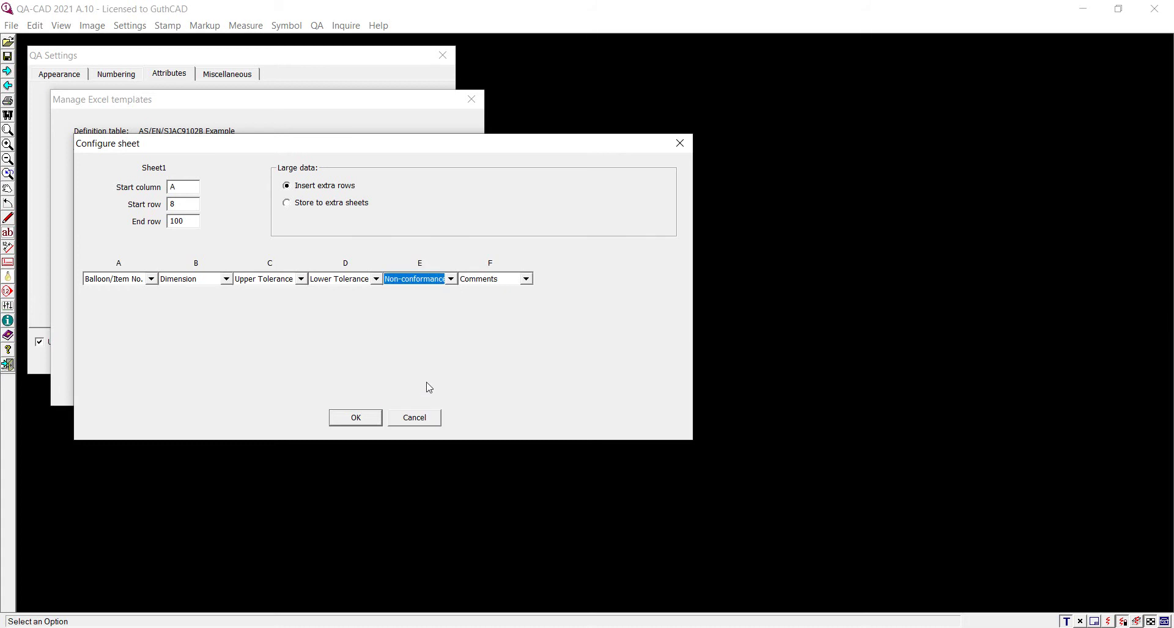
pyautogui.click(431, 281)
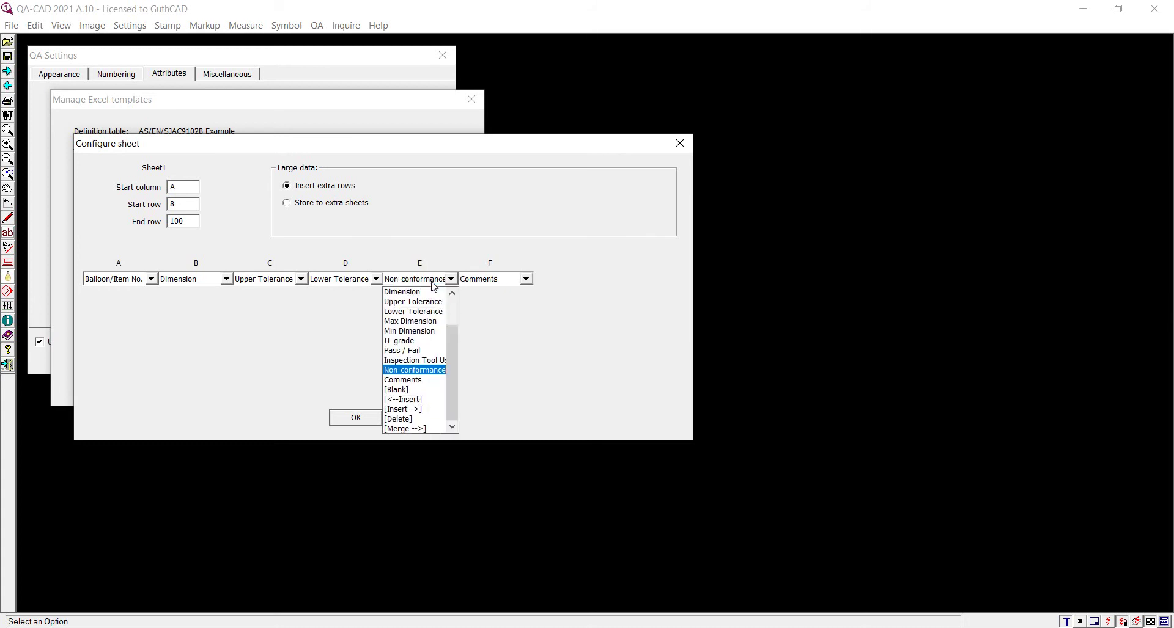
pyautogui.click(435, 421)
pyautogui.click(440, 280)
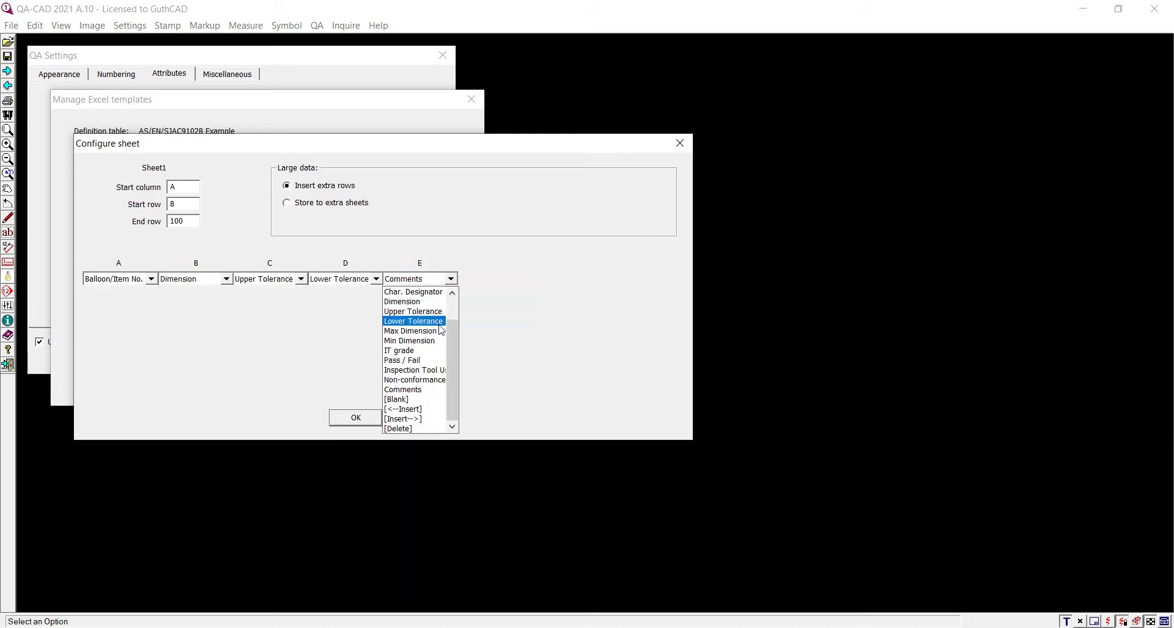
pyautogui.click(427, 428)
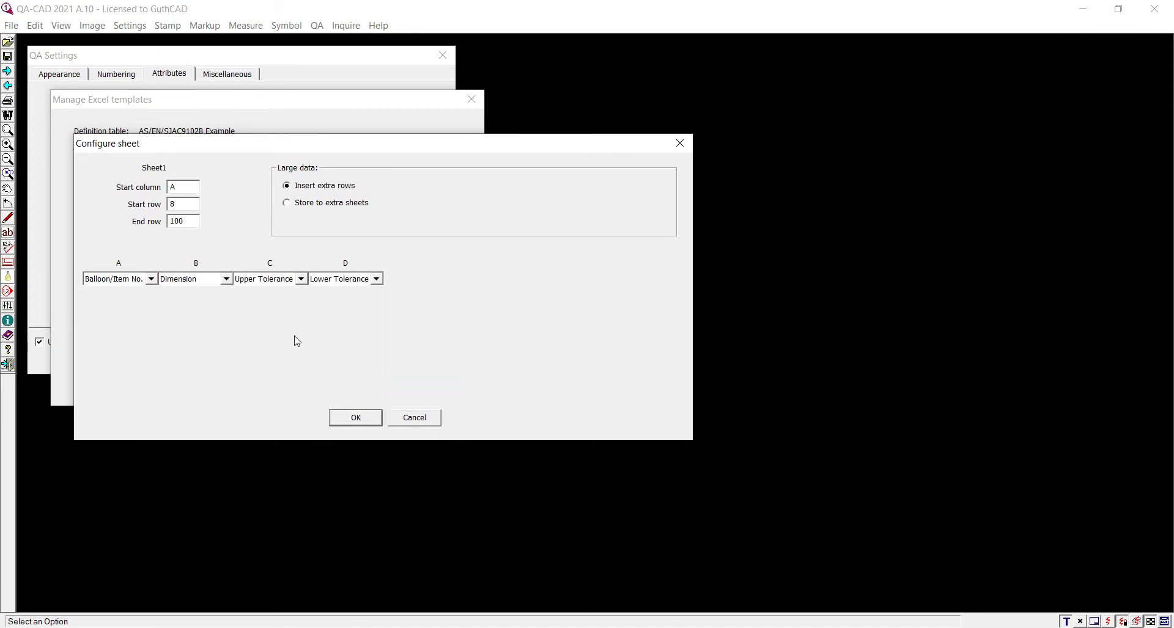
pyautogui.click(337, 414)
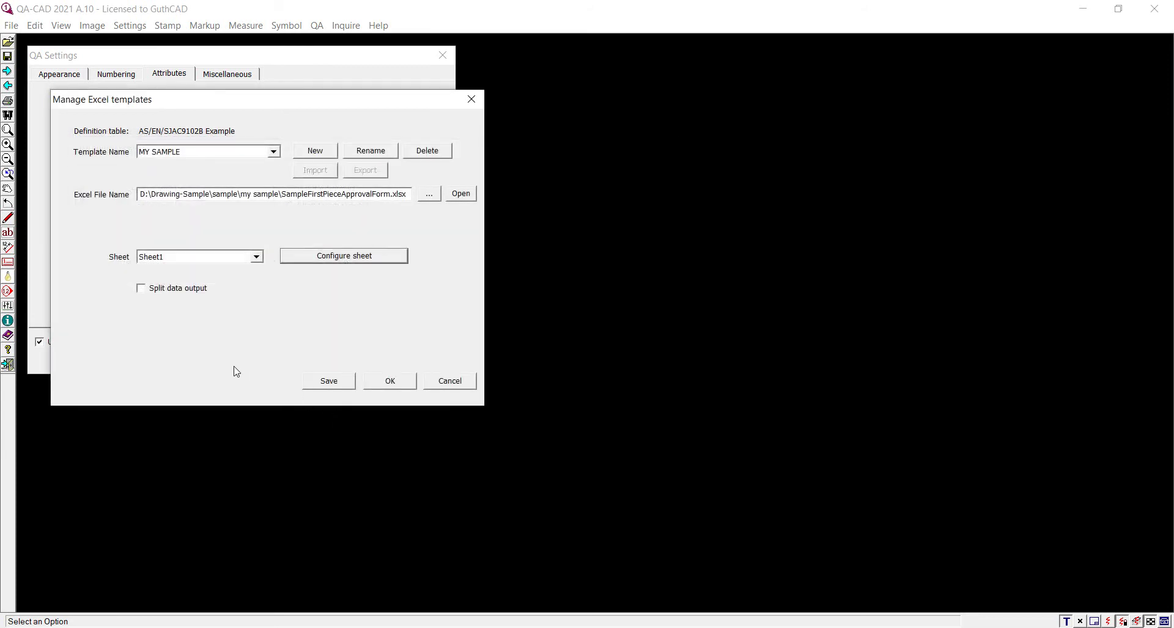
# Save the MY SAMPLE template, then choose it as the Excel template and close QA Settings.
pyautogui.click(313, 386)
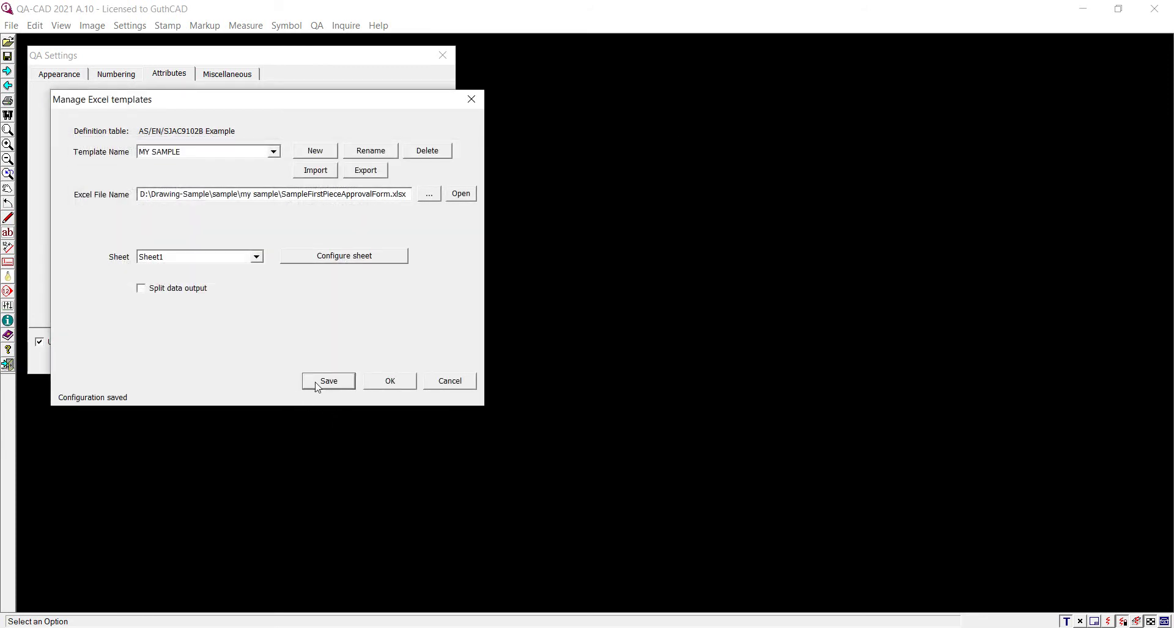
pyautogui.click(379, 382)
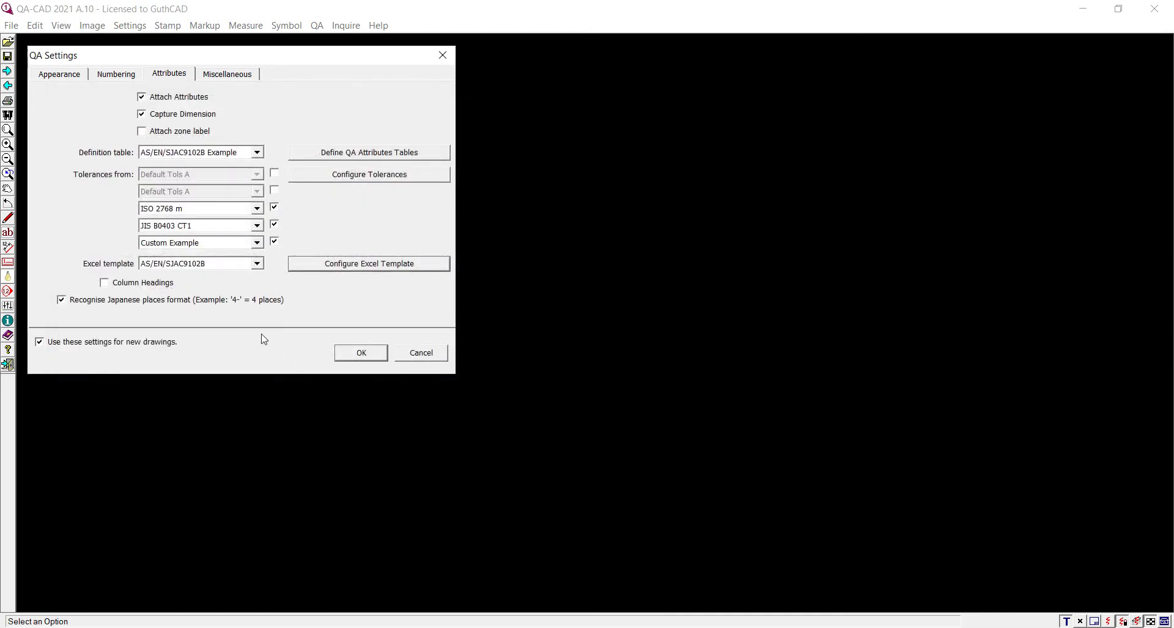
pyautogui.click(257, 263)
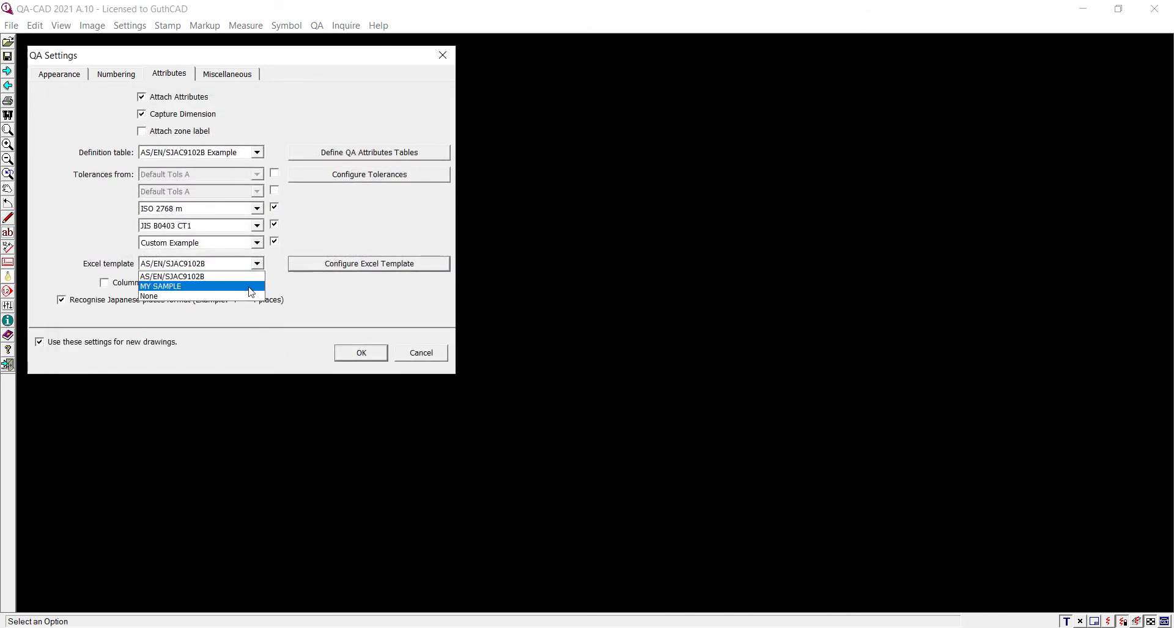
pyautogui.click(247, 286)
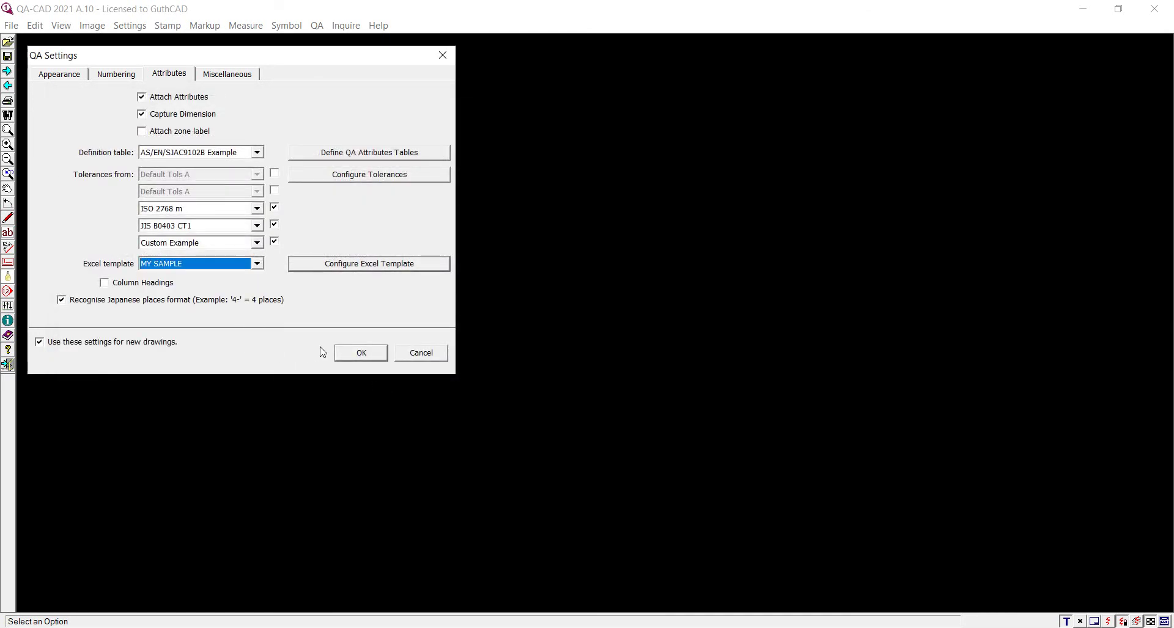
pyautogui.click(350, 354)
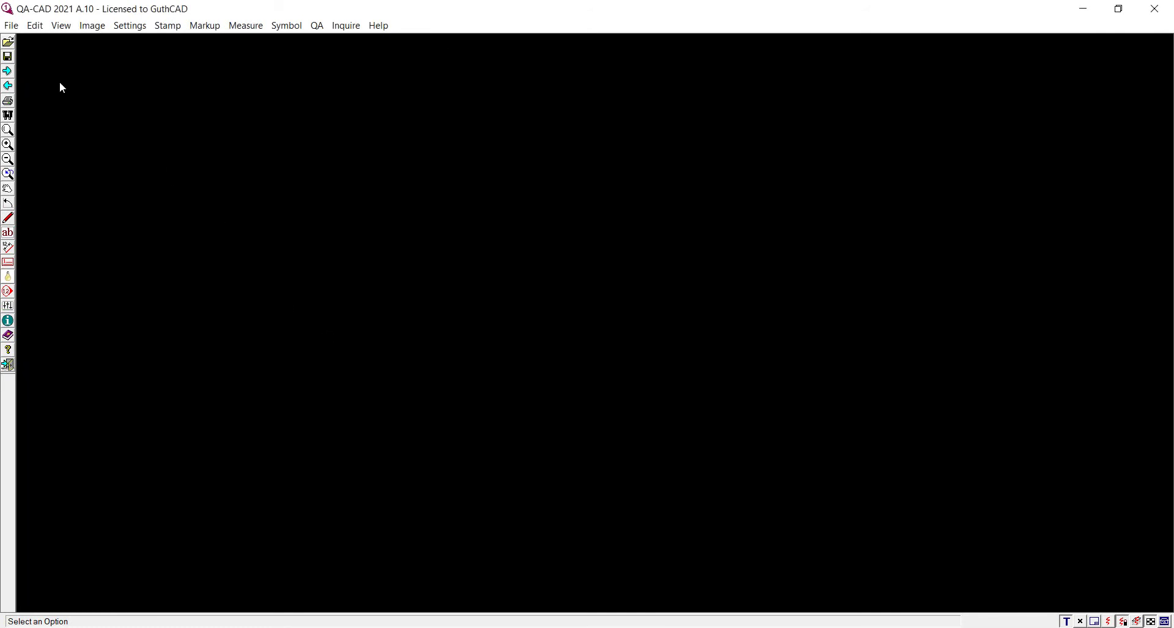
# Open the single-page drawing QA-CAD-sample-drawing.PDF through the Open dialog.
pyautogui.click(8, 41)
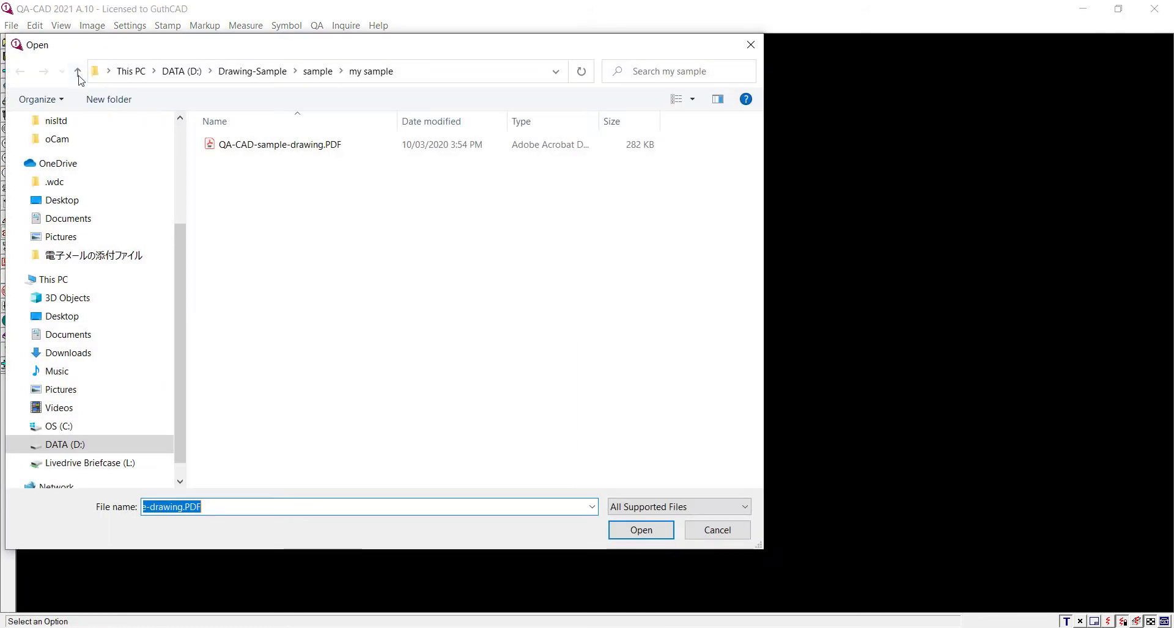
pyautogui.click(239, 145)
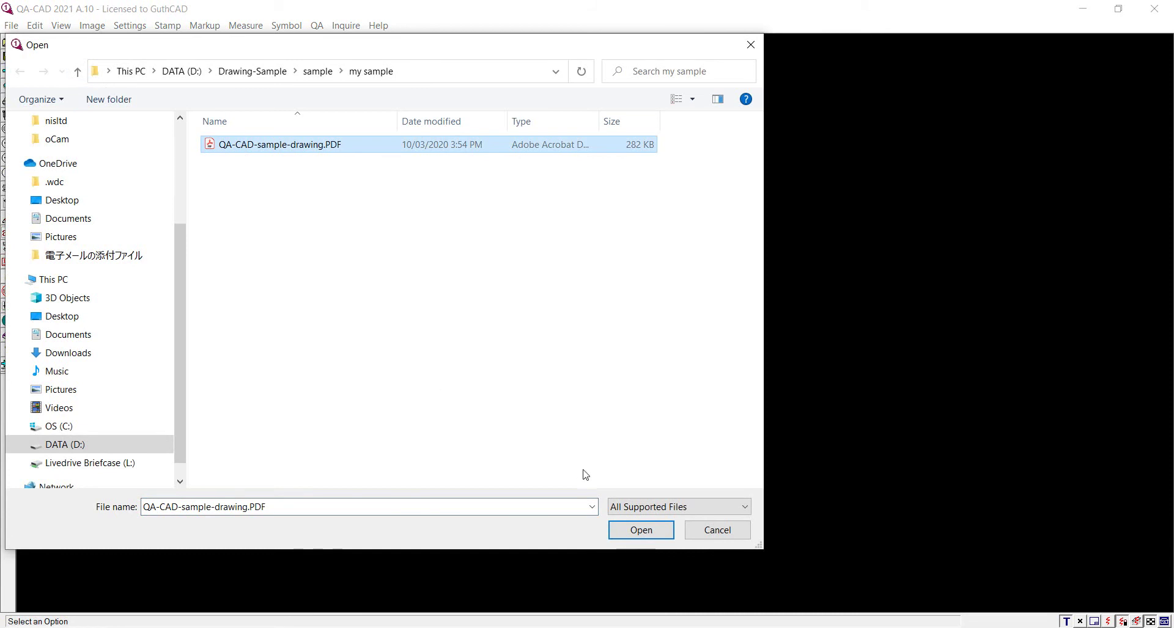
pyautogui.click(636, 529)
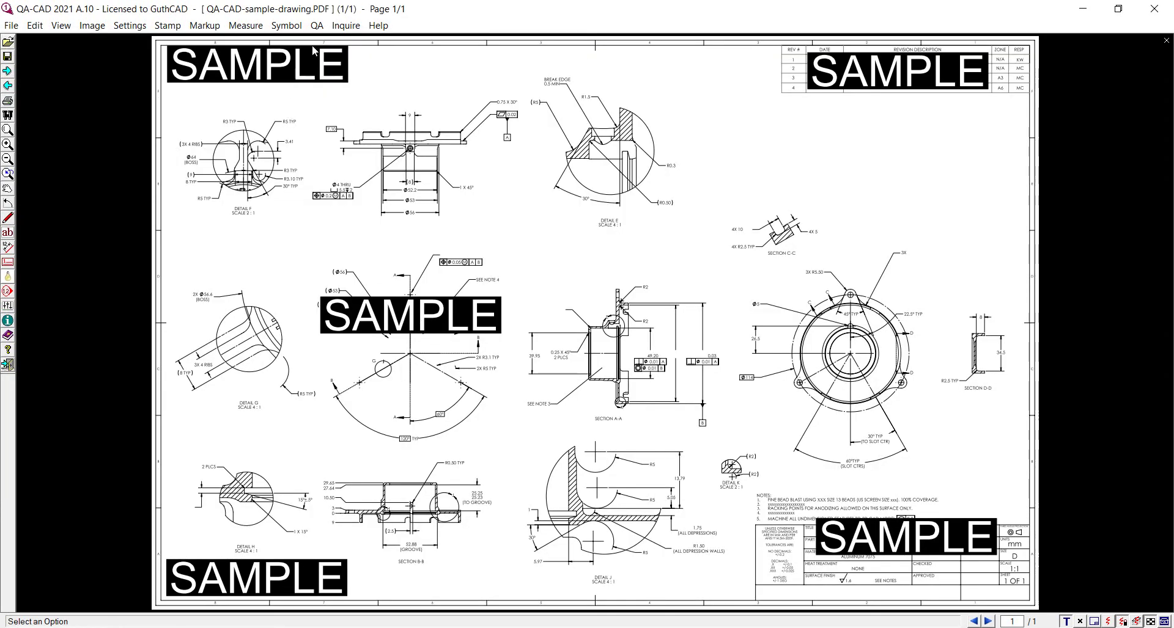
# Start Add QA Symbol and accept the balloon numbering and style settings.
pyautogui.click(317, 26)
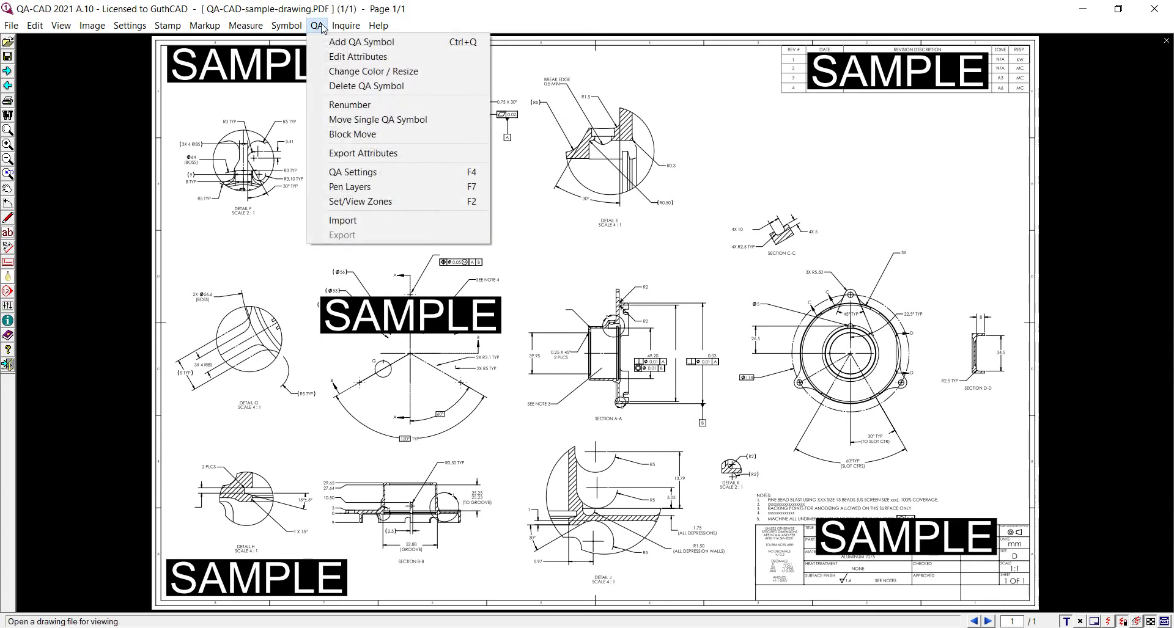
pyautogui.click(319, 42)
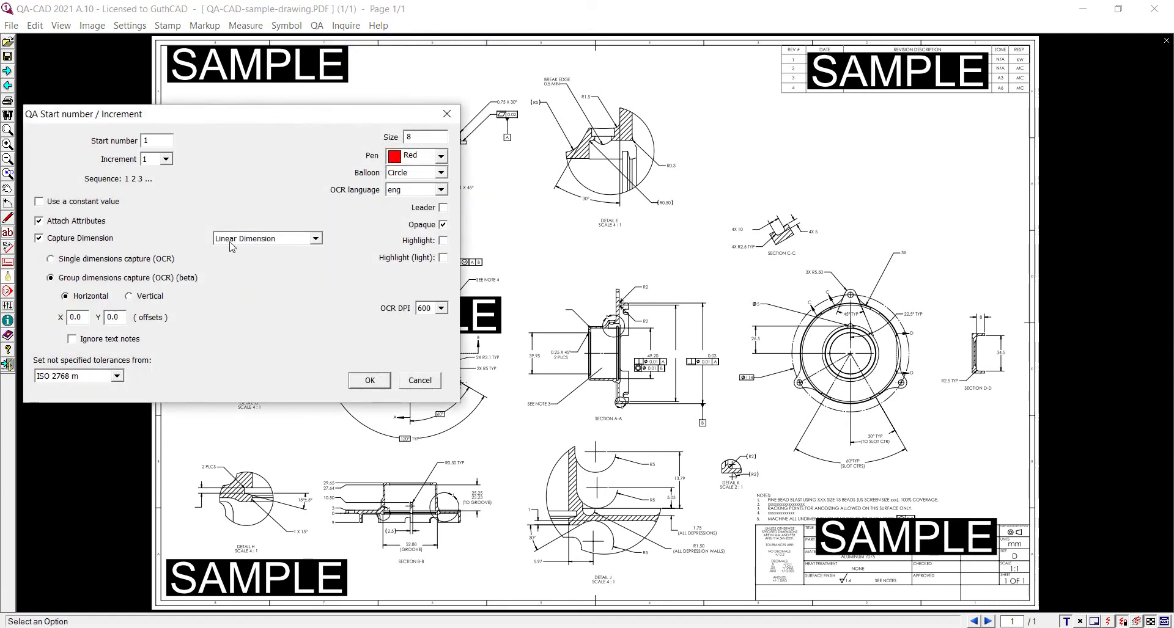
pyautogui.click(359, 384)
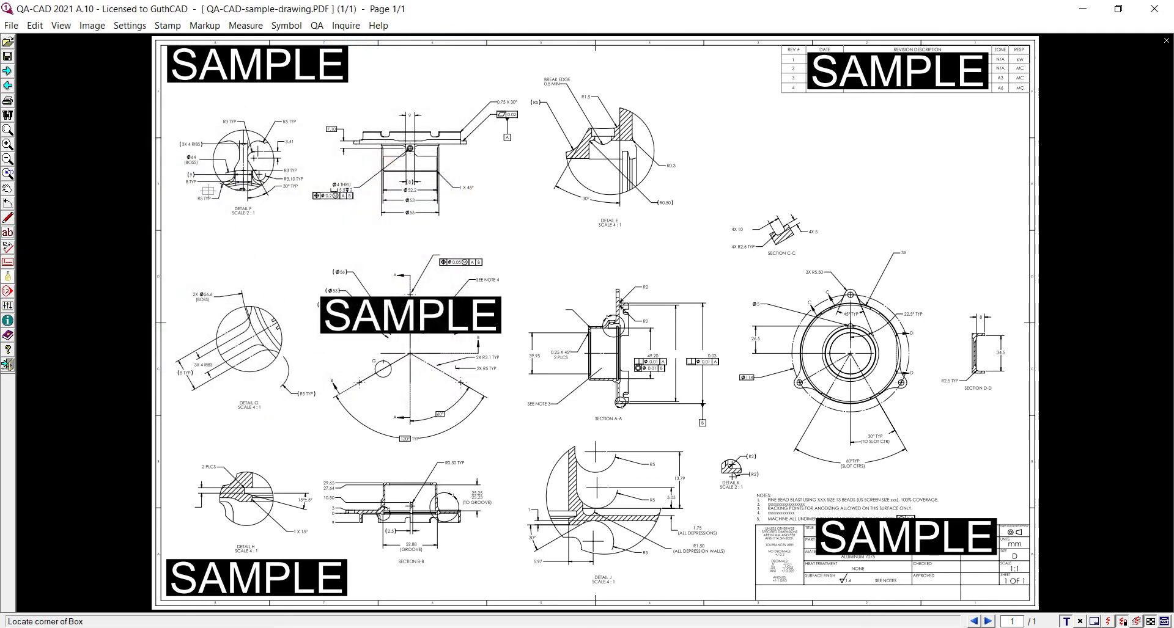
# Balloon the DETAIL F dimensions as 1–11 and the Ø4 THRU callout as 12–14.
pyautogui.scroll(1, 179, 117)
pyautogui.scroll(1, 179, 117)
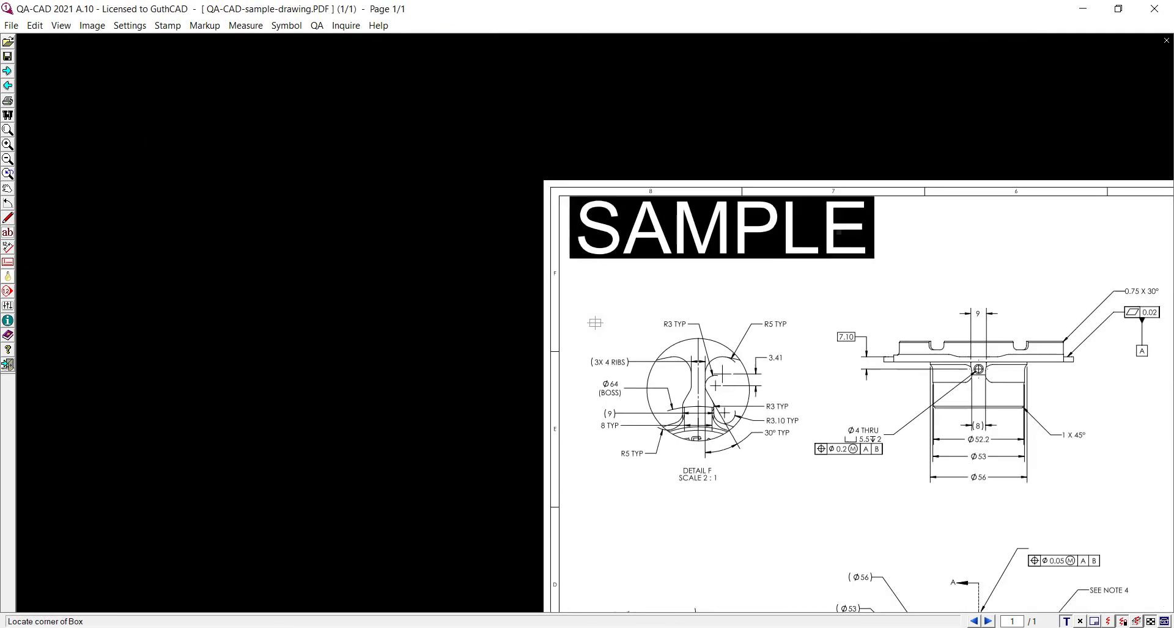
pyautogui.moveTo(580, 301); pyautogui.dragTo(801, 463)
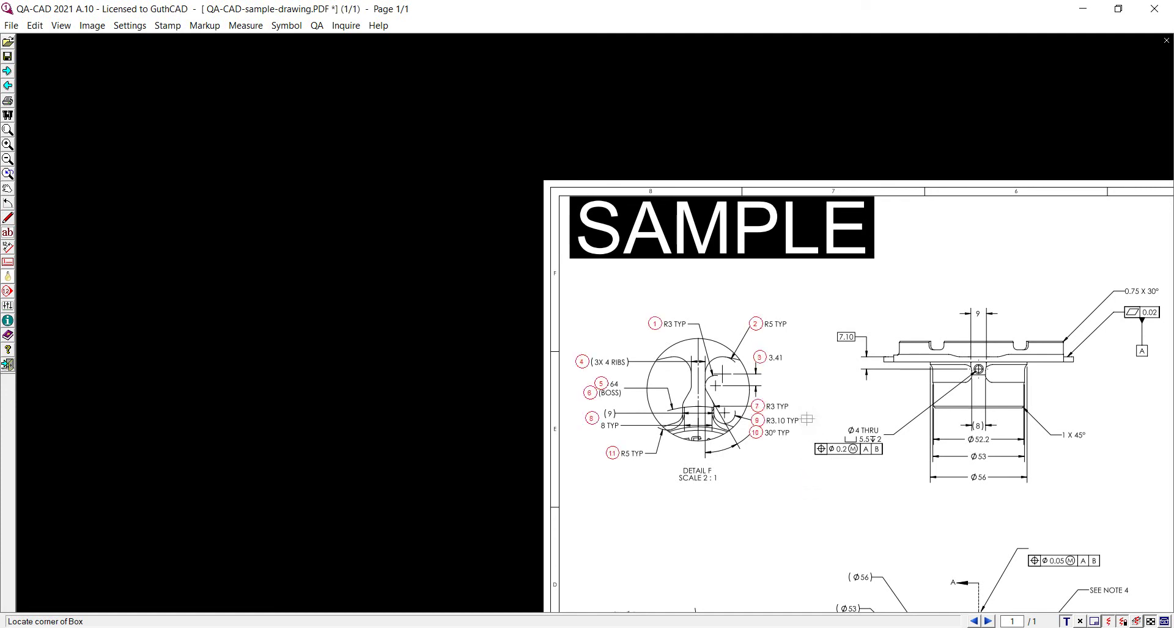
pyautogui.moveTo(807, 411); pyautogui.dragTo(882, 467)
pyautogui.click(882, 466)
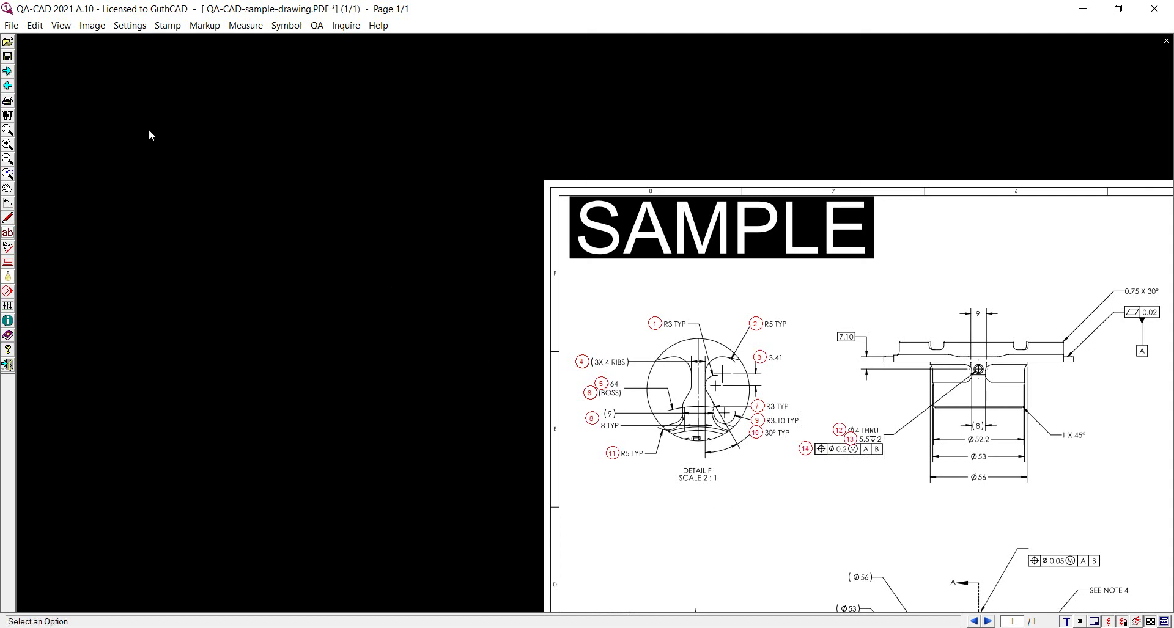
# Save markup edits, export QA attributes with MY SAMPLE to 'QA-CAD-sample-drawing - MY SAMPLE.xlsx', and view it.
pyautogui.click(11, 25)
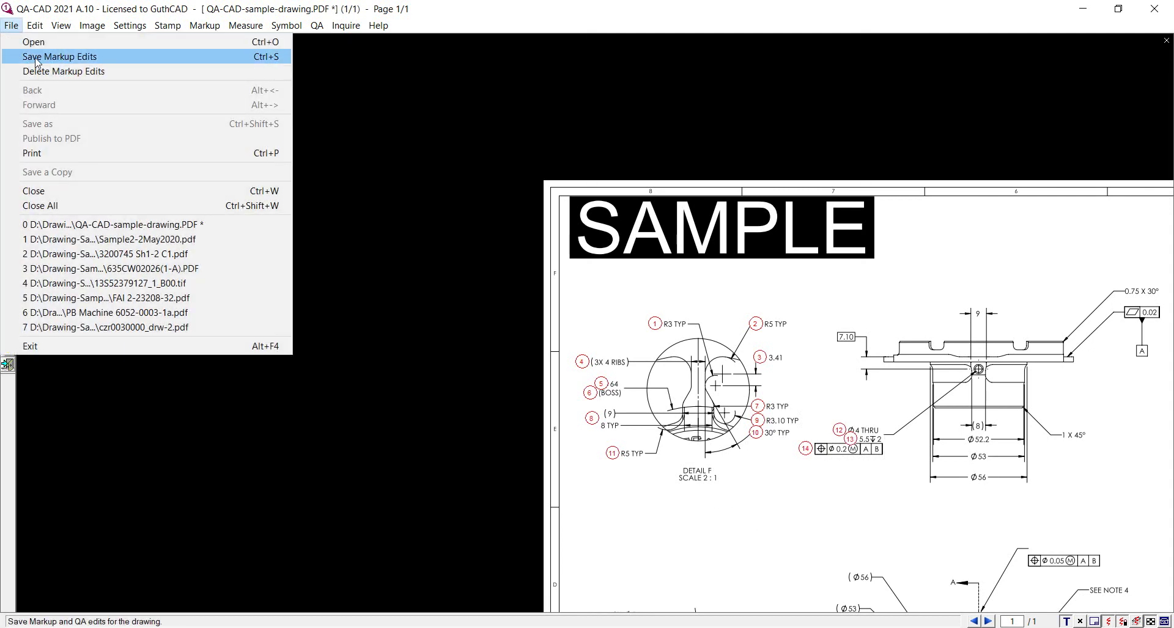
pyautogui.click(183, 57)
pyautogui.click(316, 25)
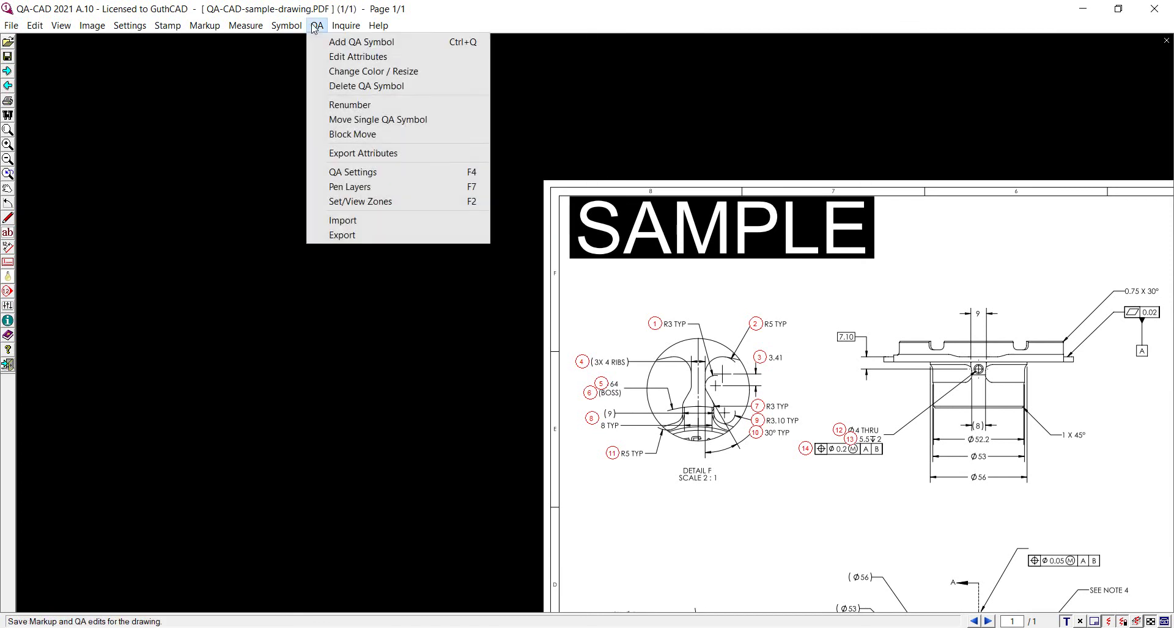
pyautogui.click(349, 159)
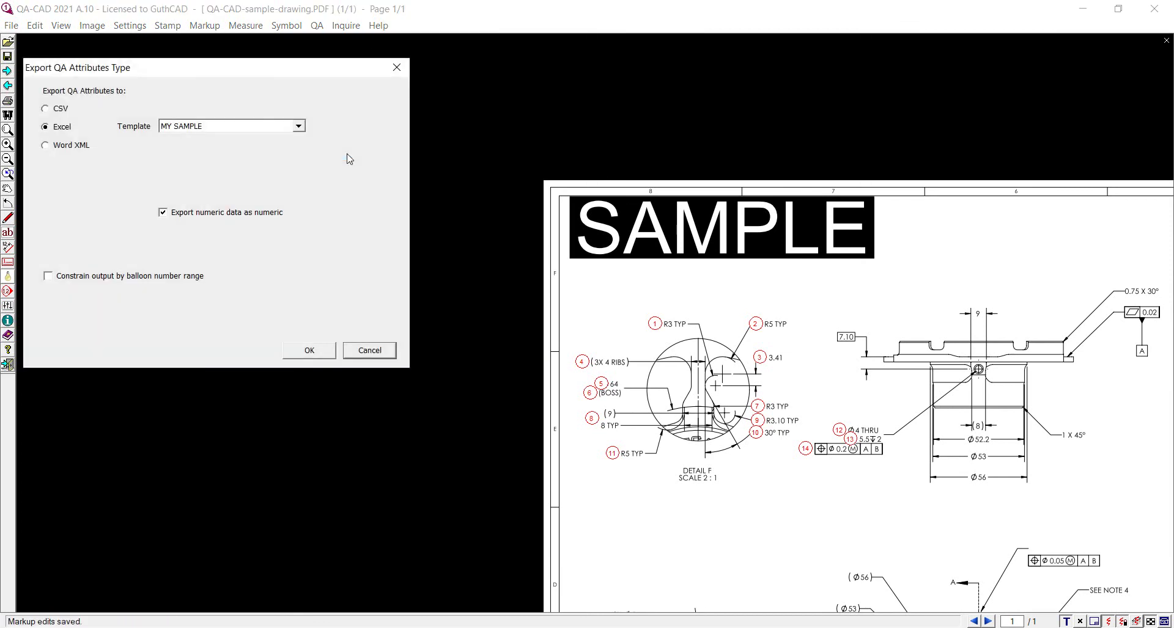
pyautogui.click(230, 126)
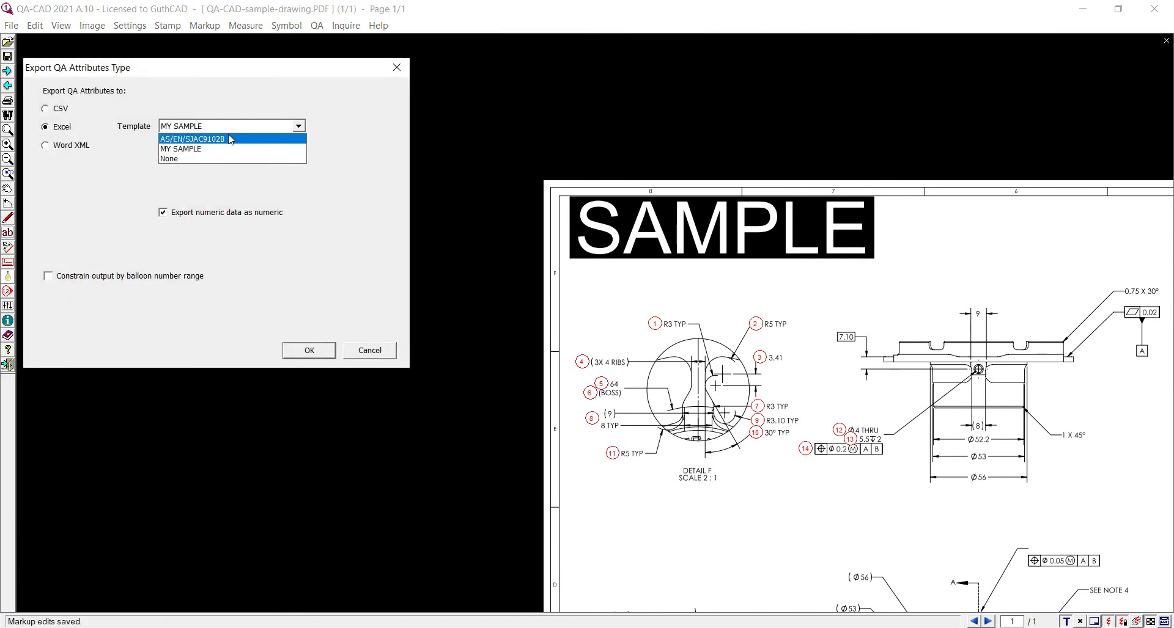
pyautogui.click(226, 153)
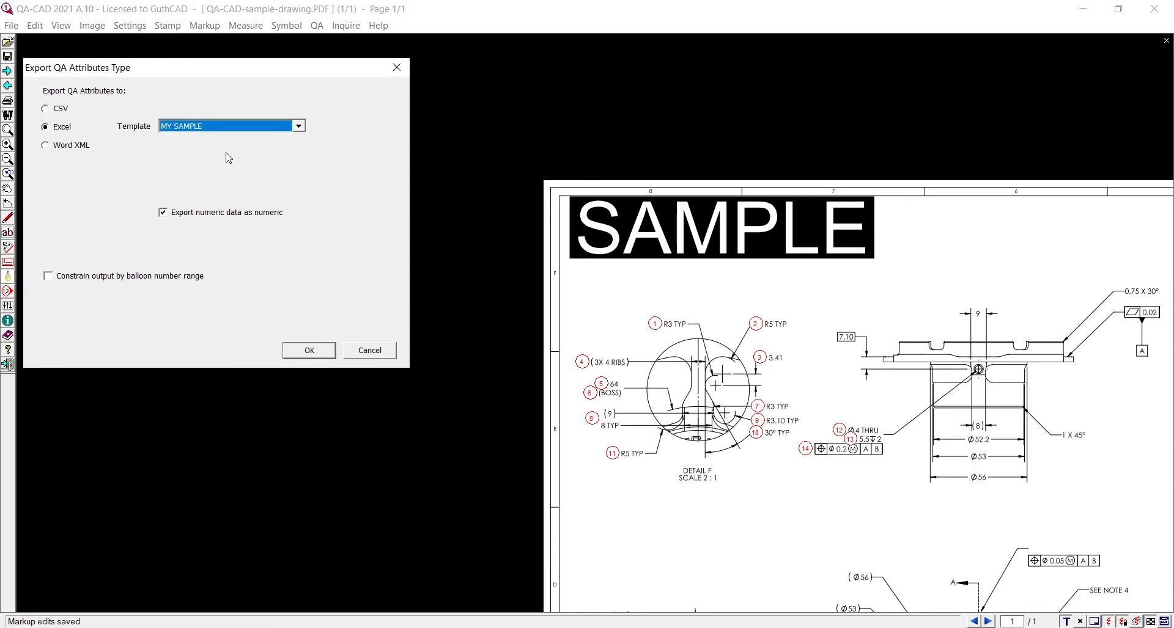
pyautogui.click(310, 352)
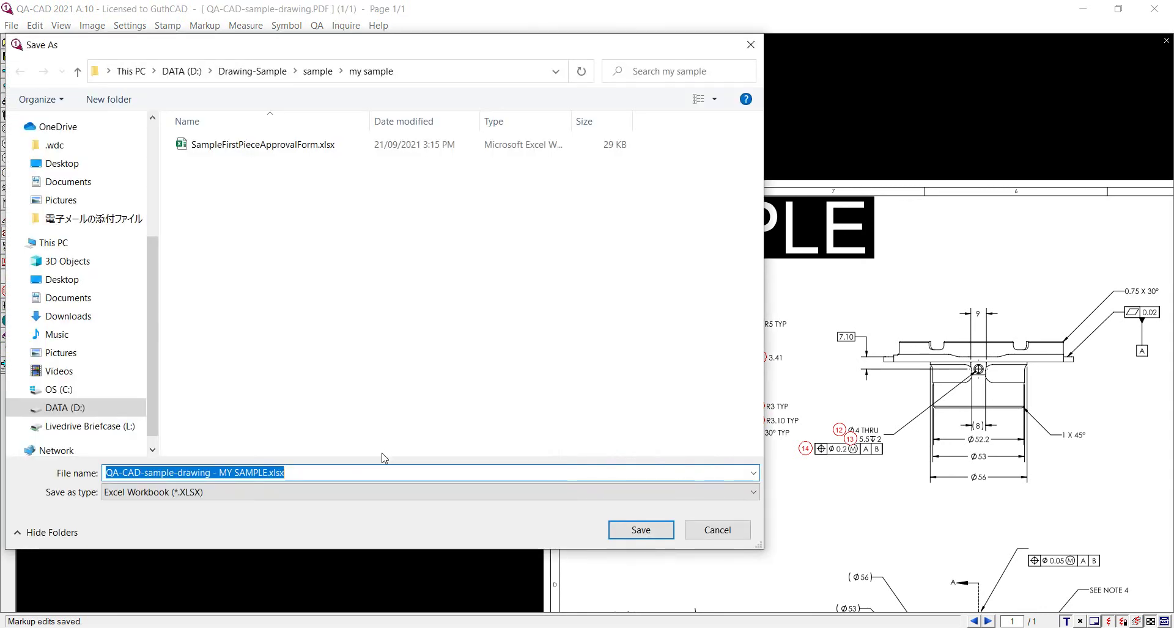
pyautogui.click(641, 530)
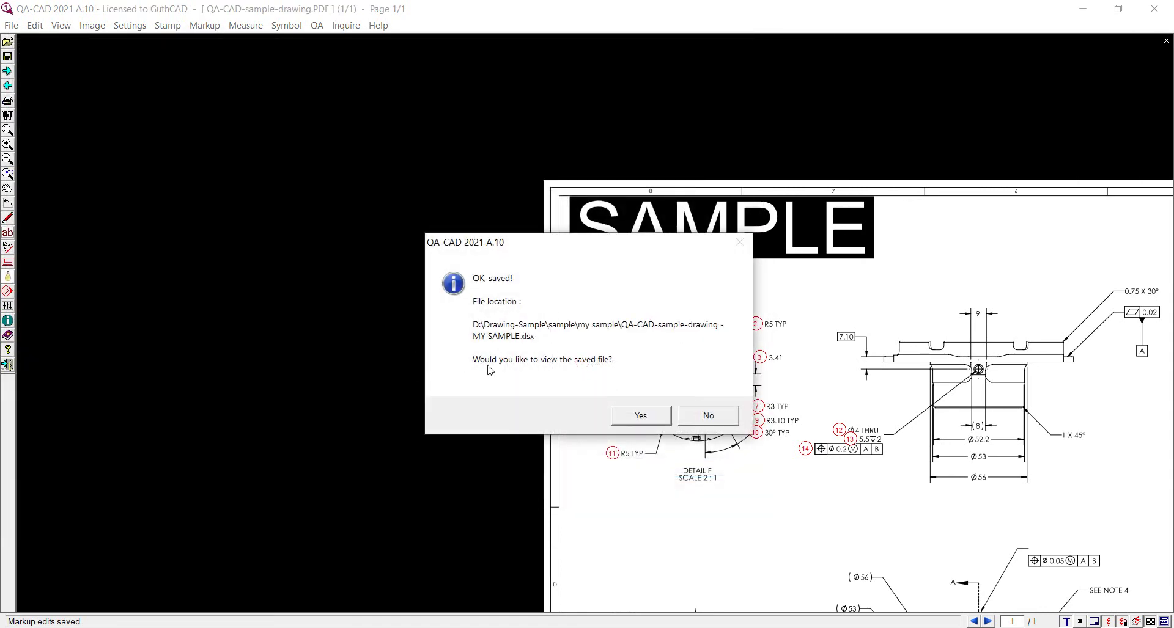
pyautogui.click(620, 418)
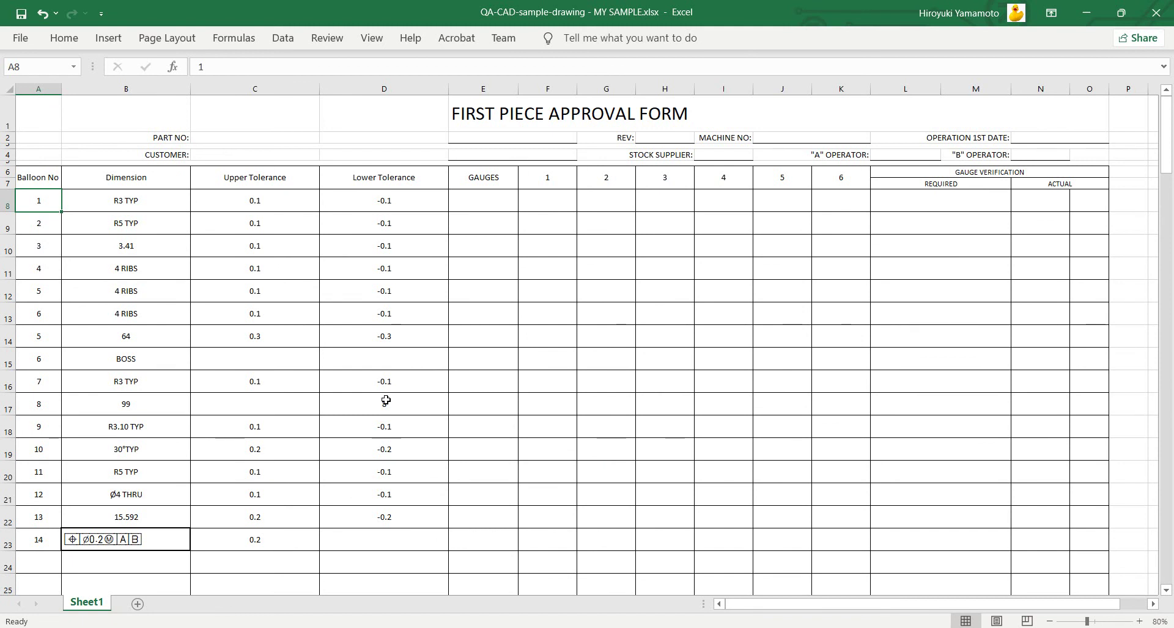
# Select cells A8:D23 holding balloons 1–14 with their dimensions and upper/lower tolerances.
pyautogui.moveTo(49, 205)
pyautogui.mouseDown()
pyautogui.moveTo(210, 236)
pyautogui.moveTo(374, 544)
pyautogui.mouseUp()
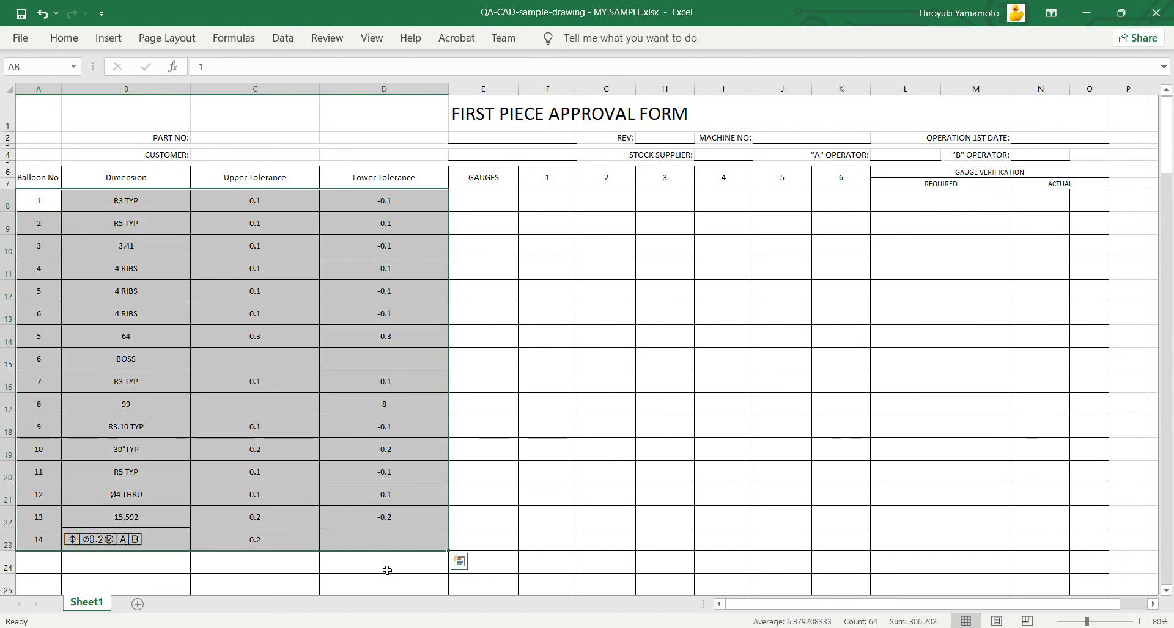